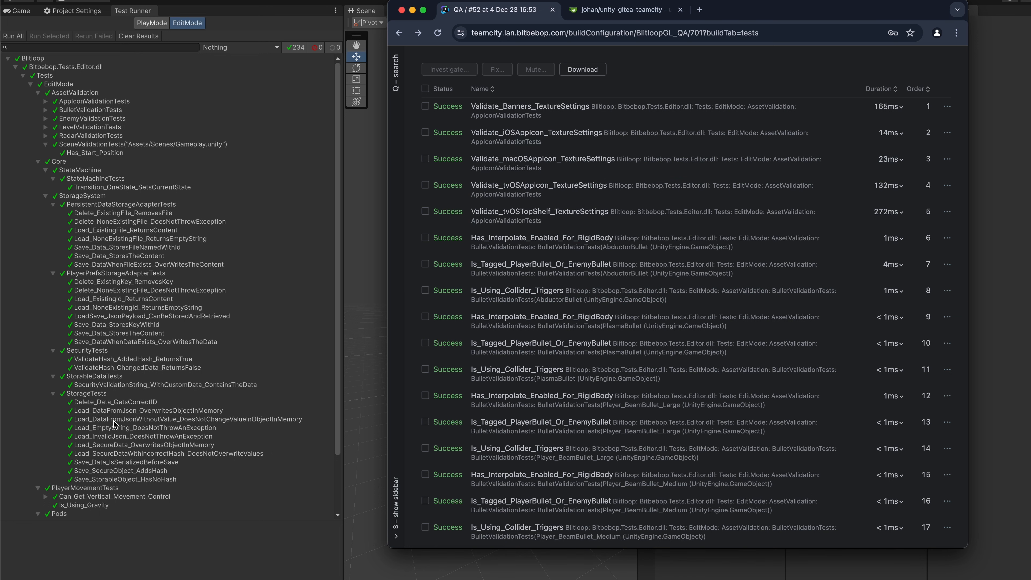
- Browse the QA build's test list and open the test history of Is_Tagged_PlayerBullet_Or_EnemyBullet for AbductorBullet
scroll(645, 187, down, 3)
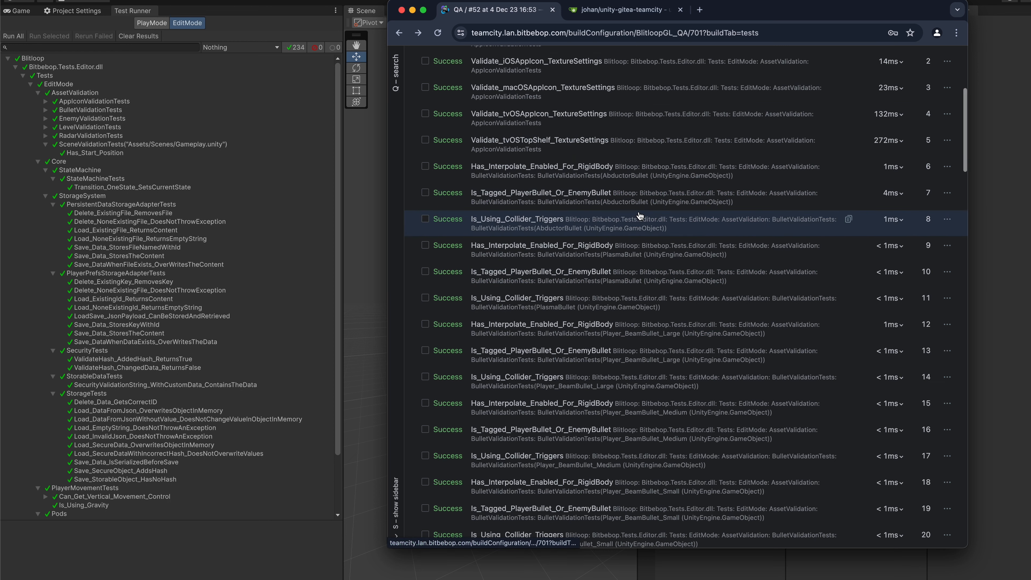
scroll(640, 216, up, 2)
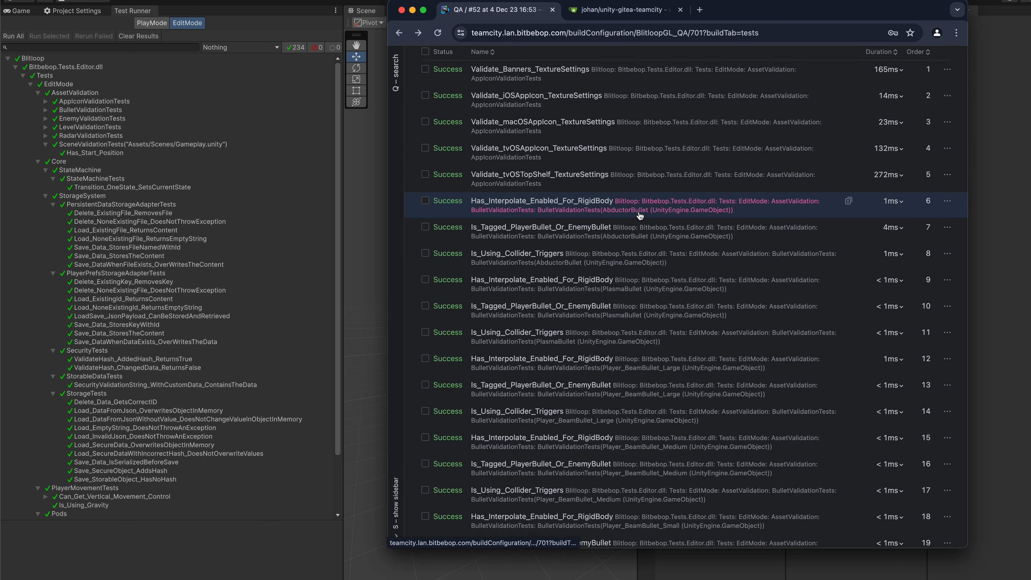
click(948, 230)
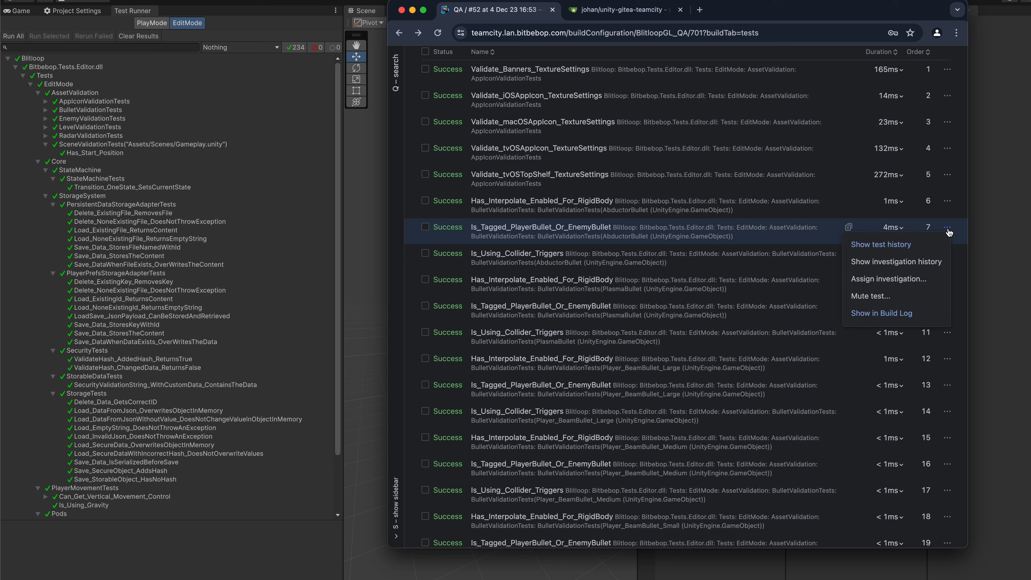
click(880, 254)
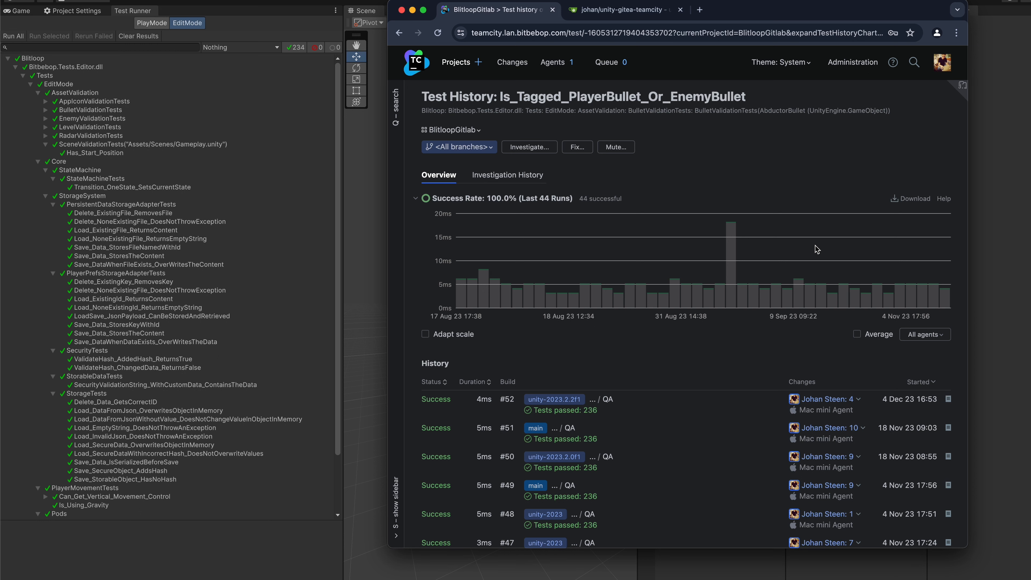
scroll(817, 249, down, 1)
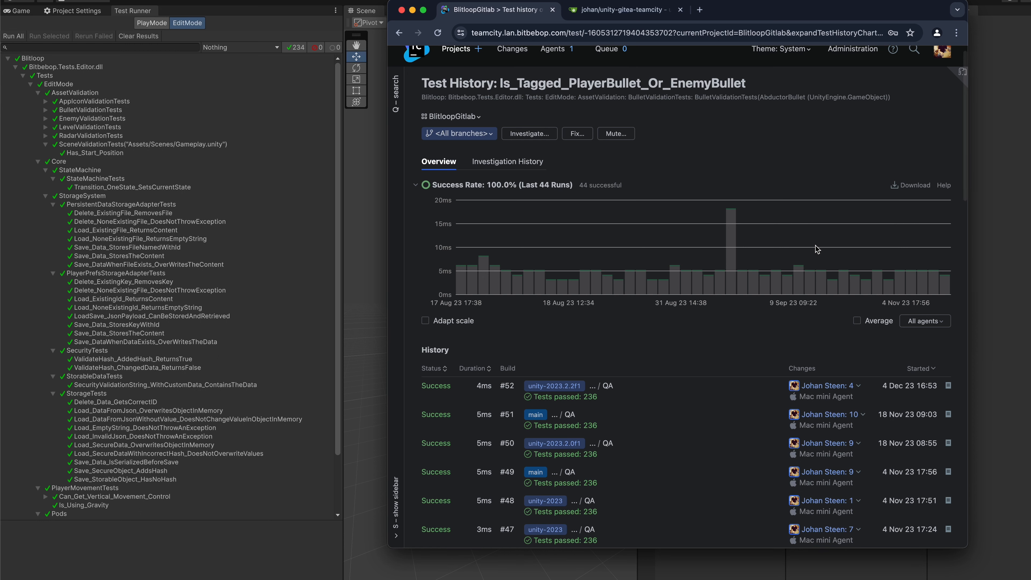
scroll(817, 249, down, 1)
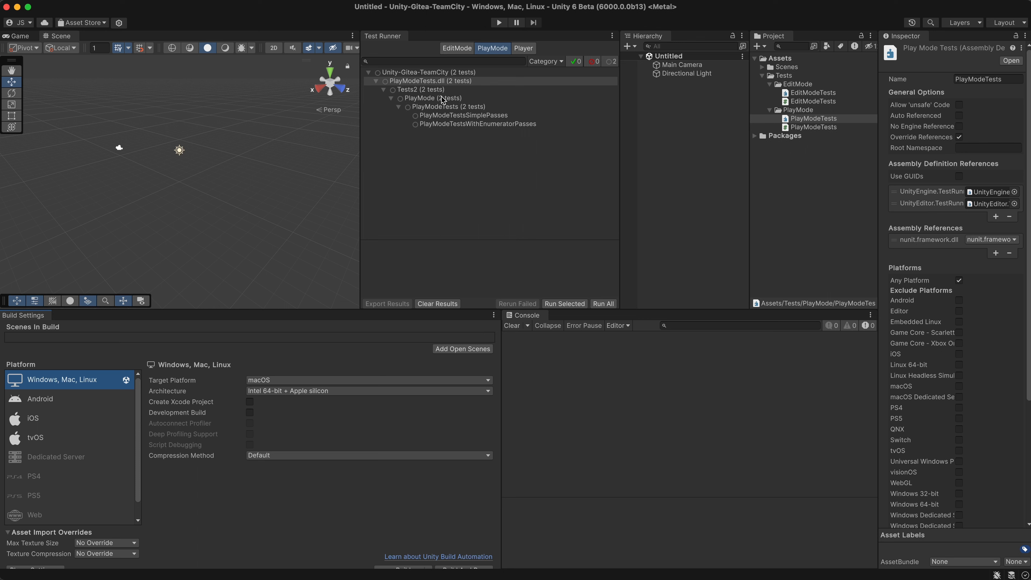
- In the Unity-Gitea-TeamCity project in Unity, inspect the EditModeTests and PlayModeTests groups in the Test Runner
click(456, 50)
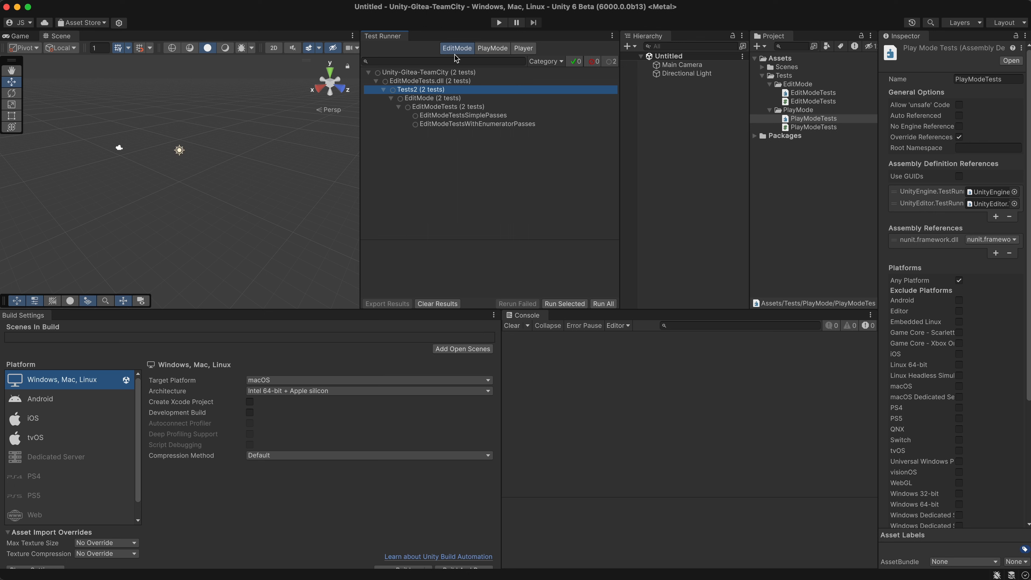
click(441, 101)
click(441, 108)
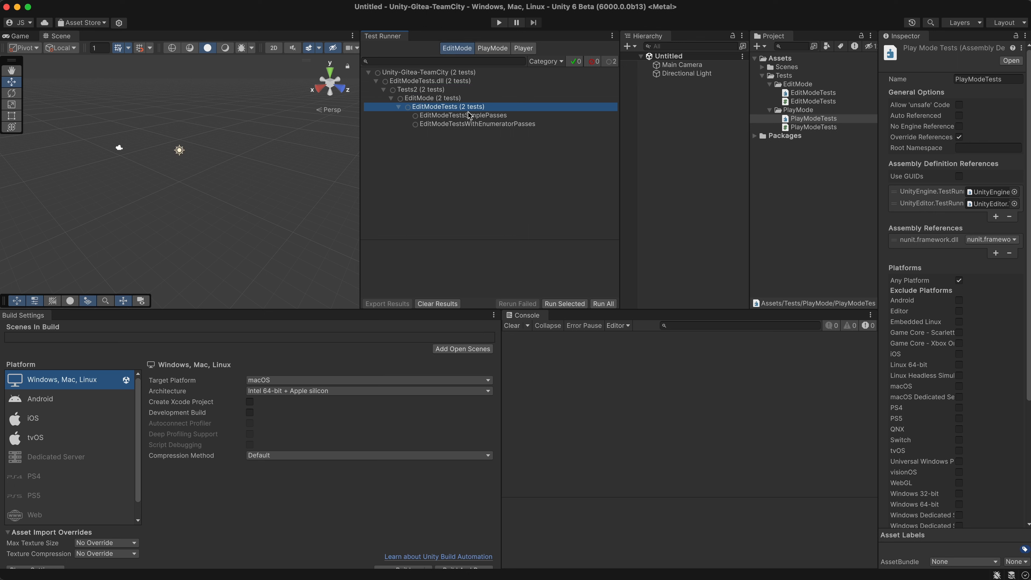
click(492, 48)
click(453, 107)
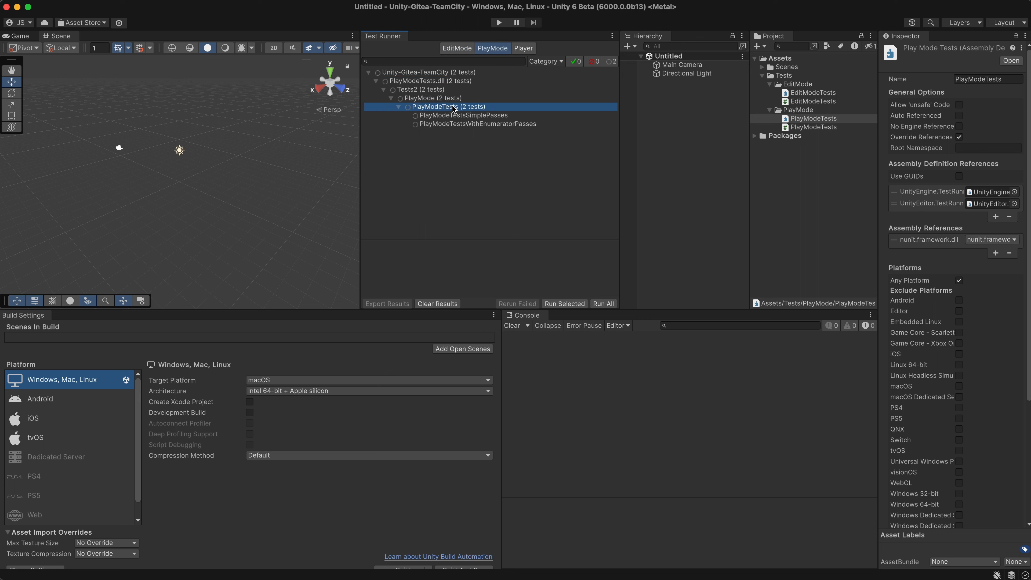
- Run all EditMode tests and all PlayMode tests in the Test Runner
click(457, 48)
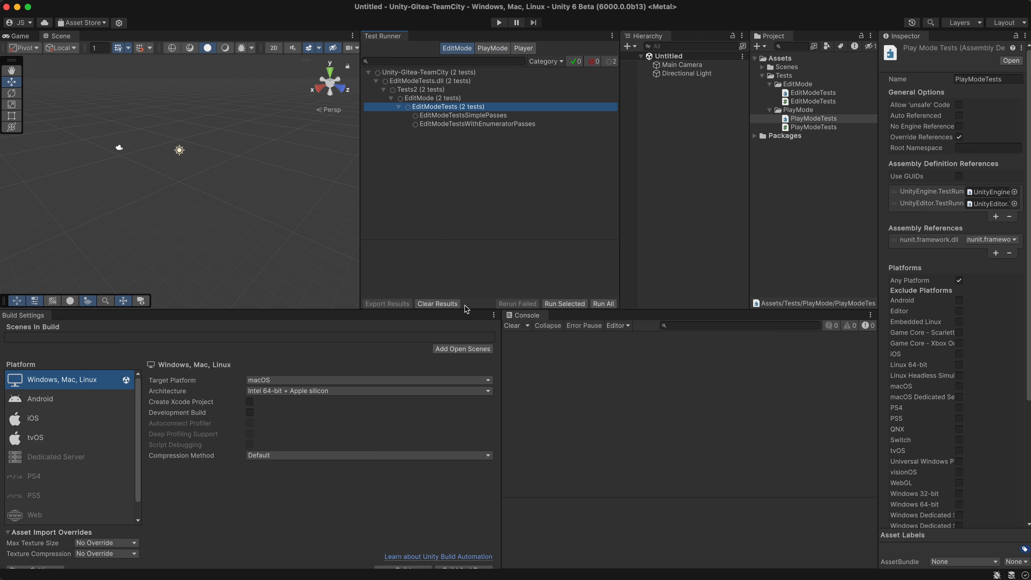
click(604, 303)
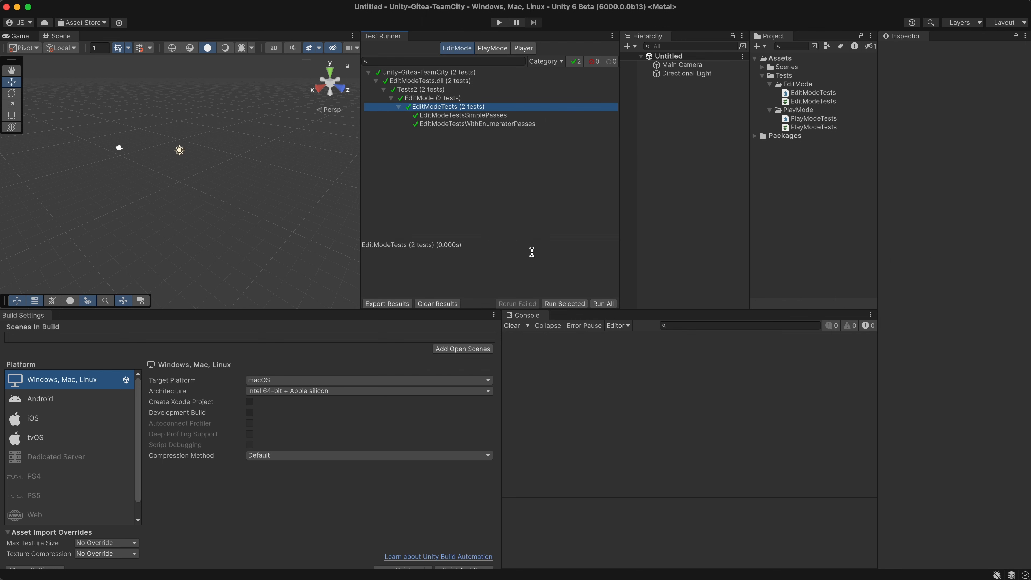
click(493, 48)
click(604, 304)
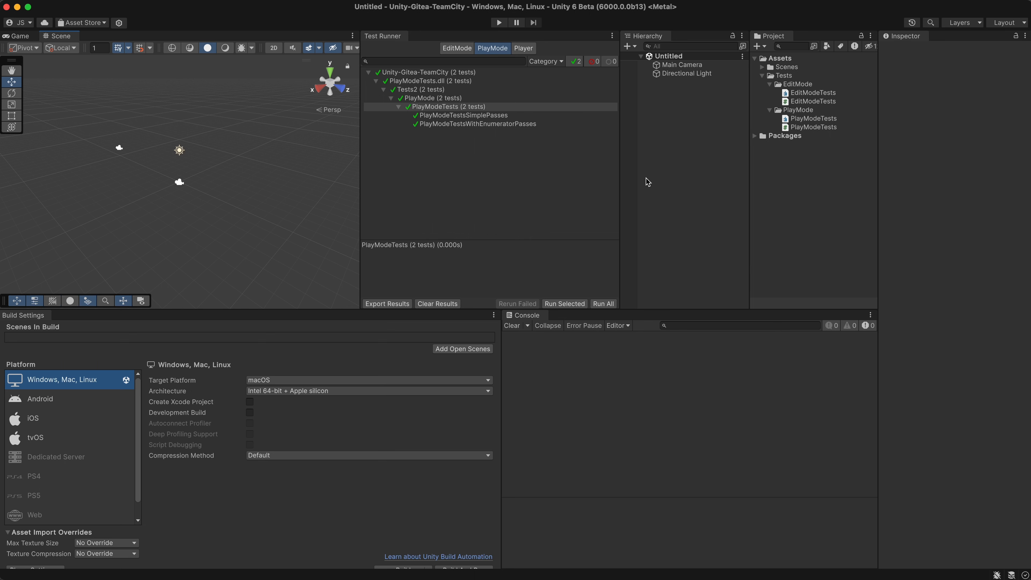
- Switch to the Fork Git client and create and check out a new branch named added-tests
key(super+Tab)
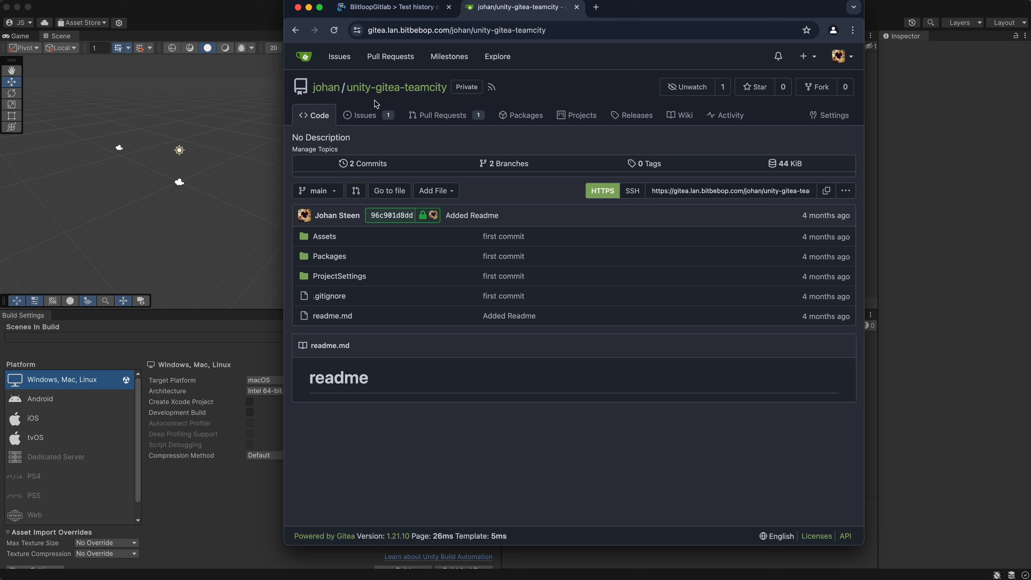
key(super+Tab)
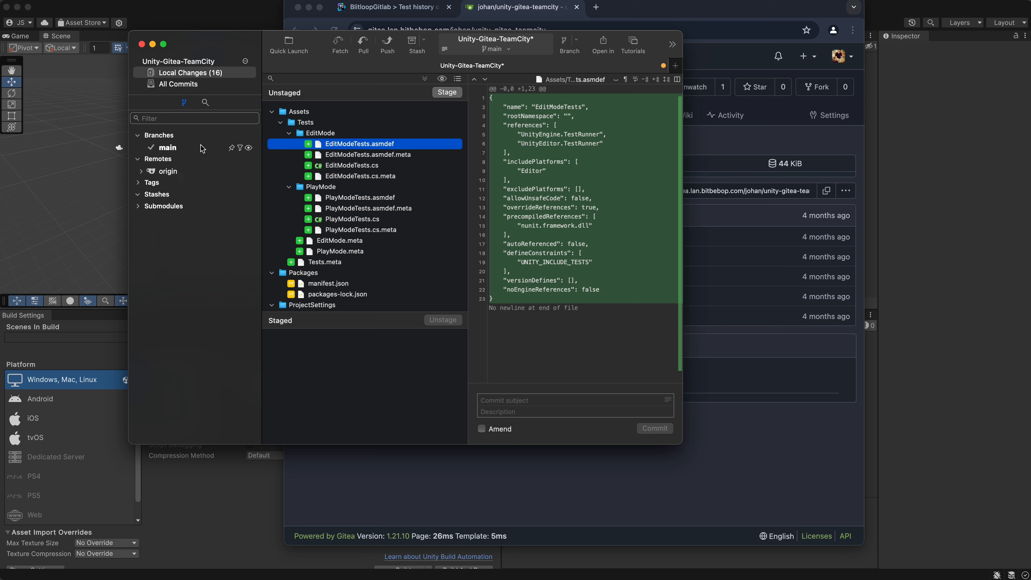
mouse_move(203, 149)
key(super+shift+b)
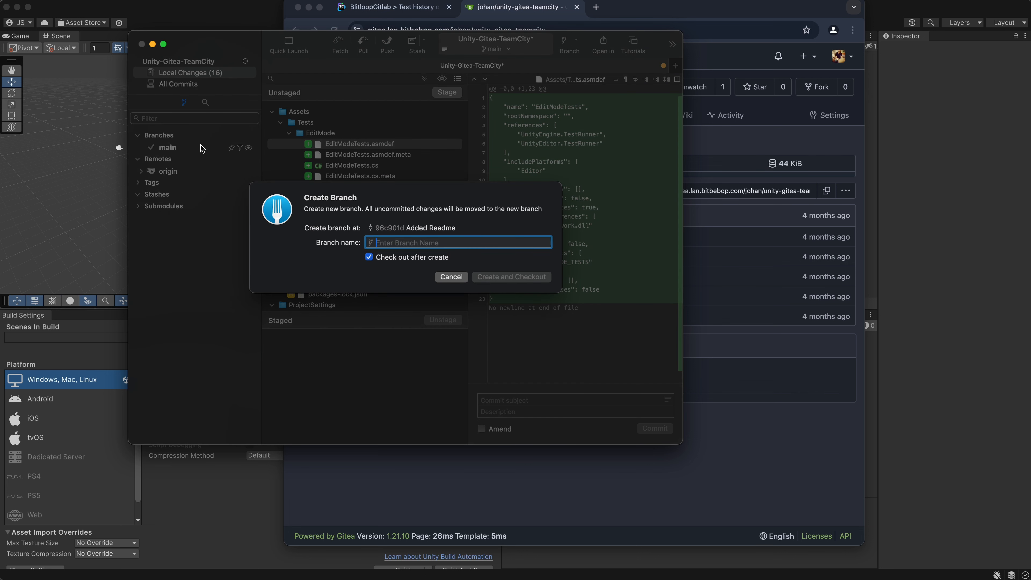
text(added-tests)
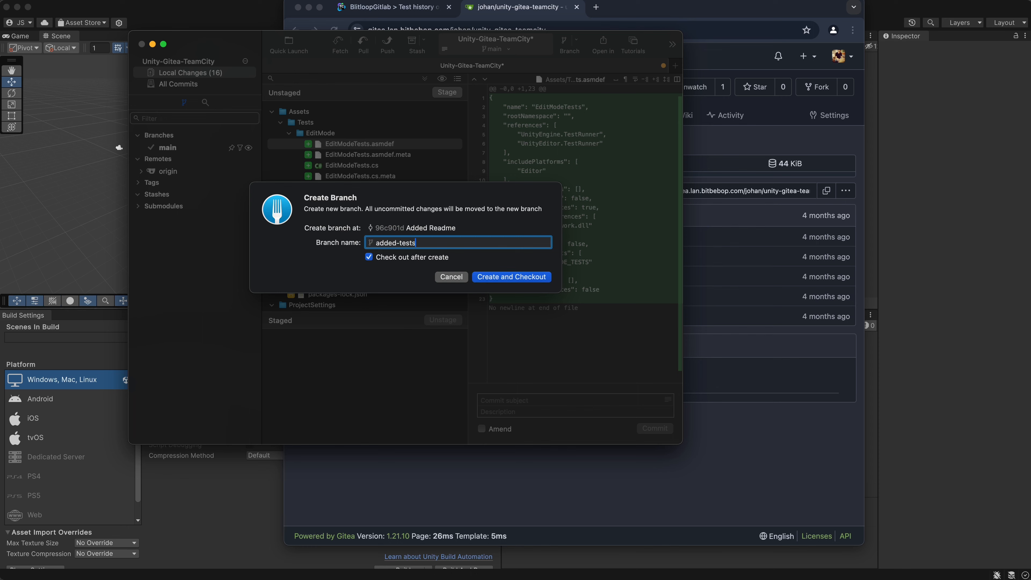
key(Return)
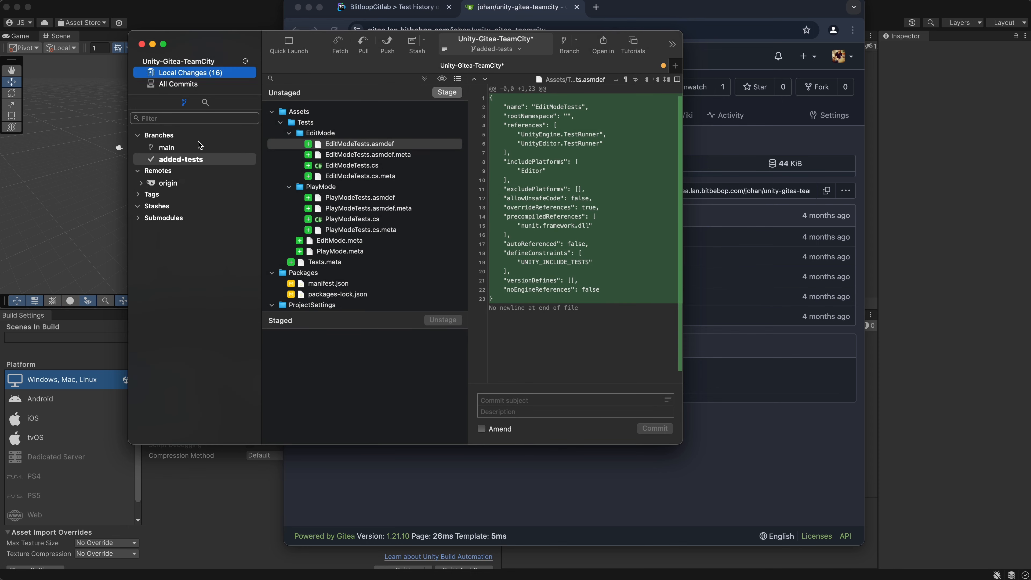
- Stage all local changes and commit them with the subject "Added some tests"
key(super+shift+a)
text(Add)
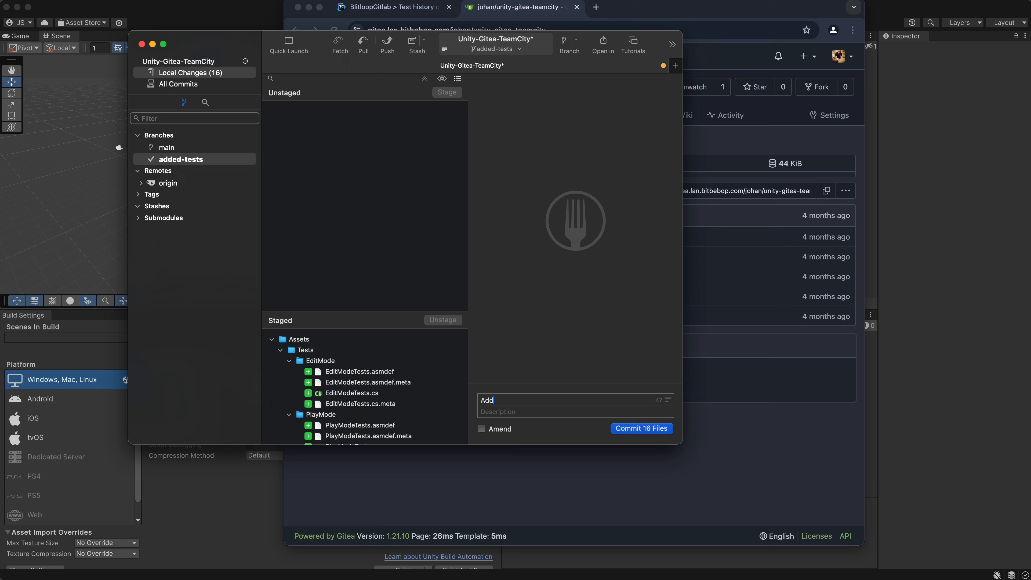
text(ed some tests)
click(634, 428)
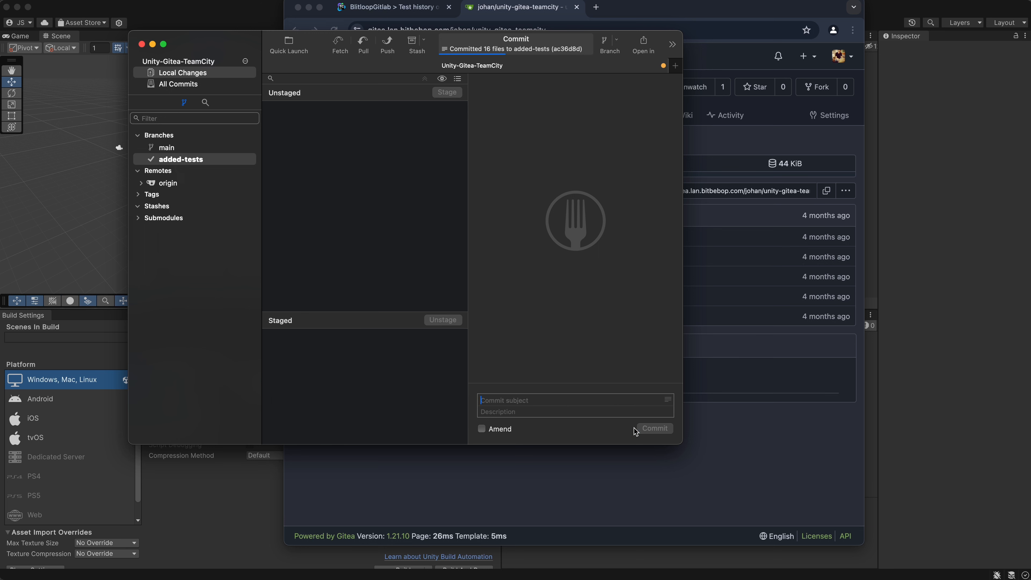
- Push added-tests to origin as a new branch with a tracking reference, and open it from the repository's branch list in Gitea
key(super+shift+p)
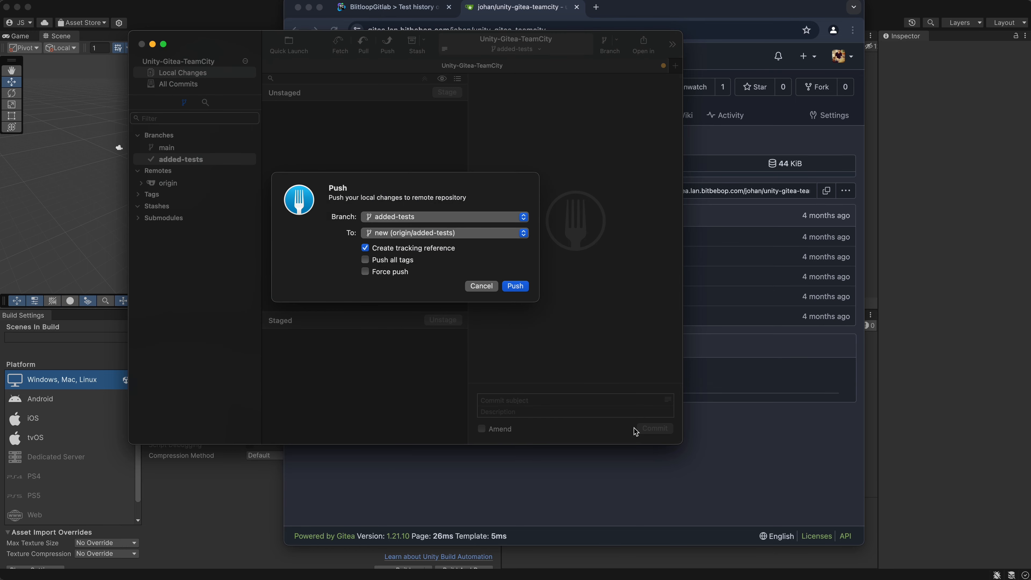
key(Return)
key(super+Tab)
click(502, 163)
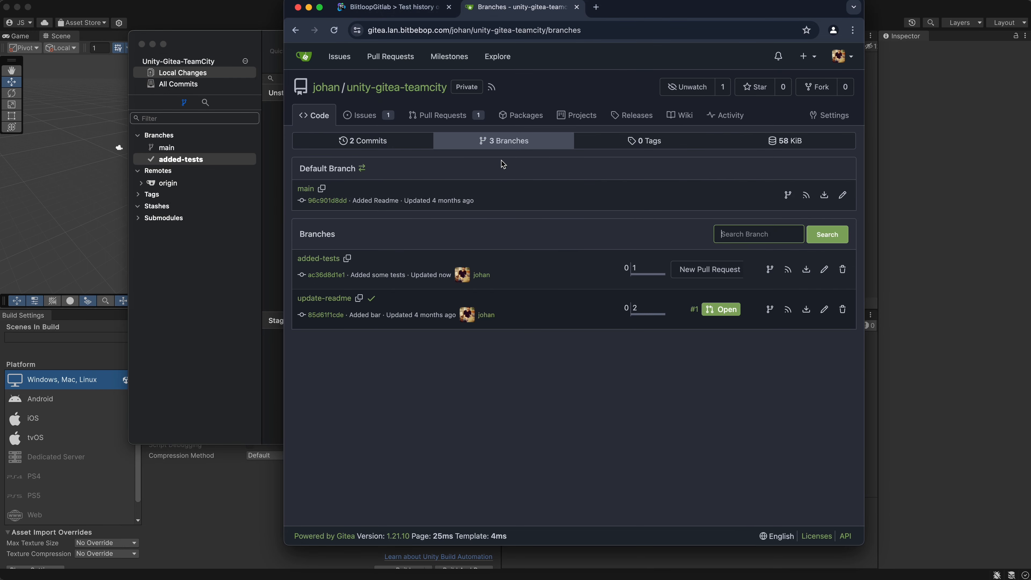
click(326, 262)
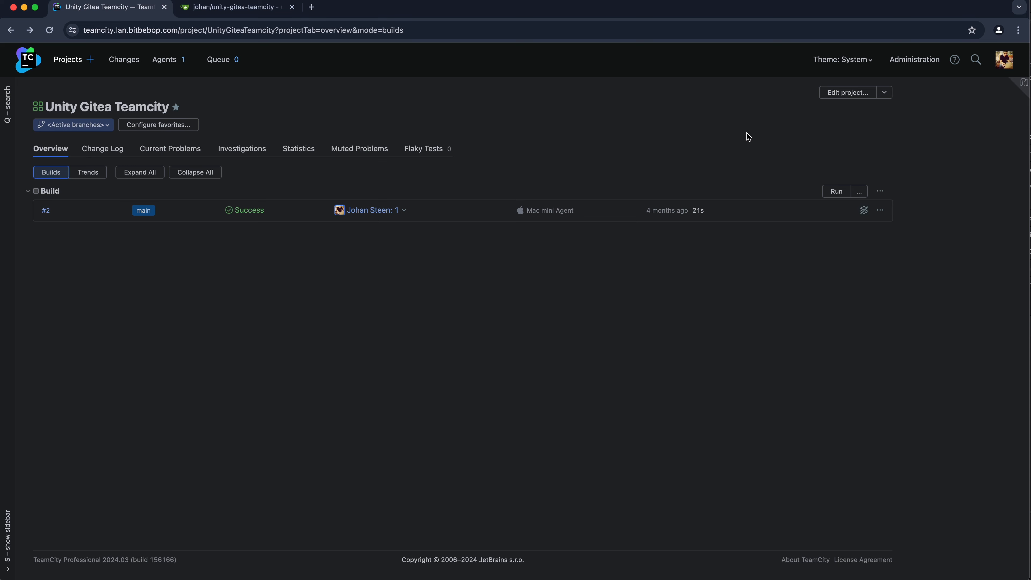
- Rename the Unity Gitea Teamcity project's Build configuration to QA, set its ID to UnityGiteaTeamcity_QA, and save
click(51, 192)
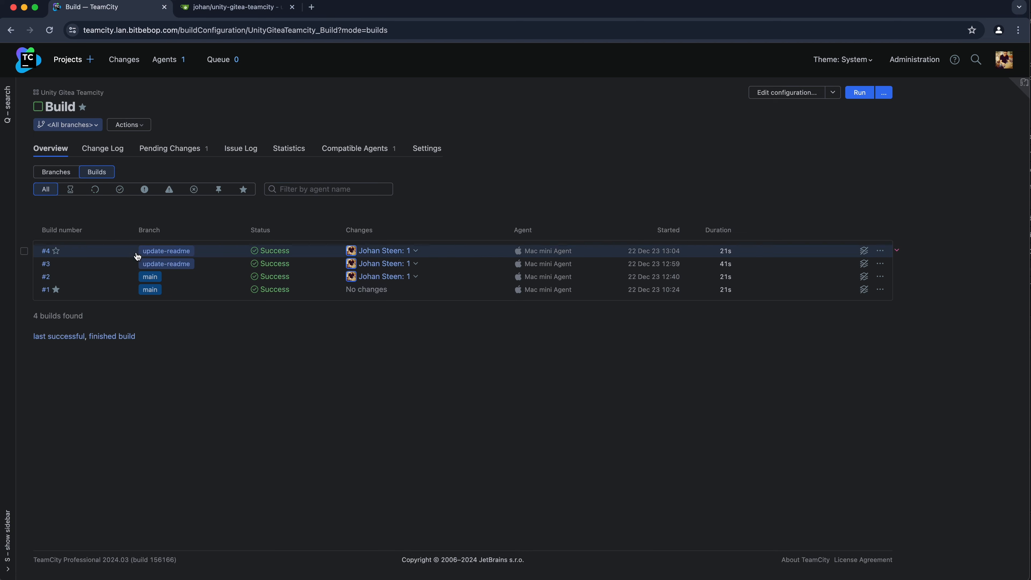
click(803, 94)
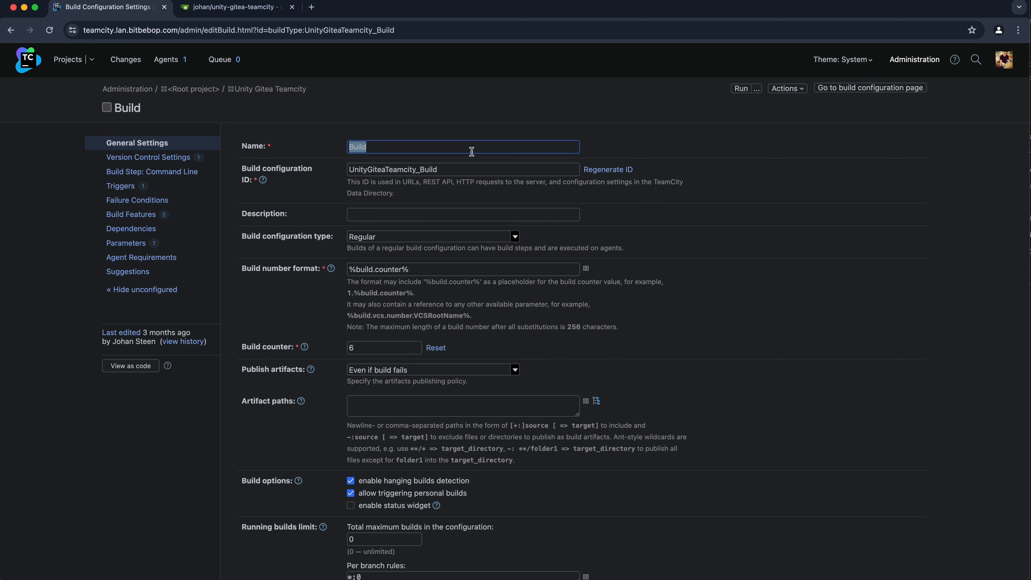
text(QA)
click(470, 168)
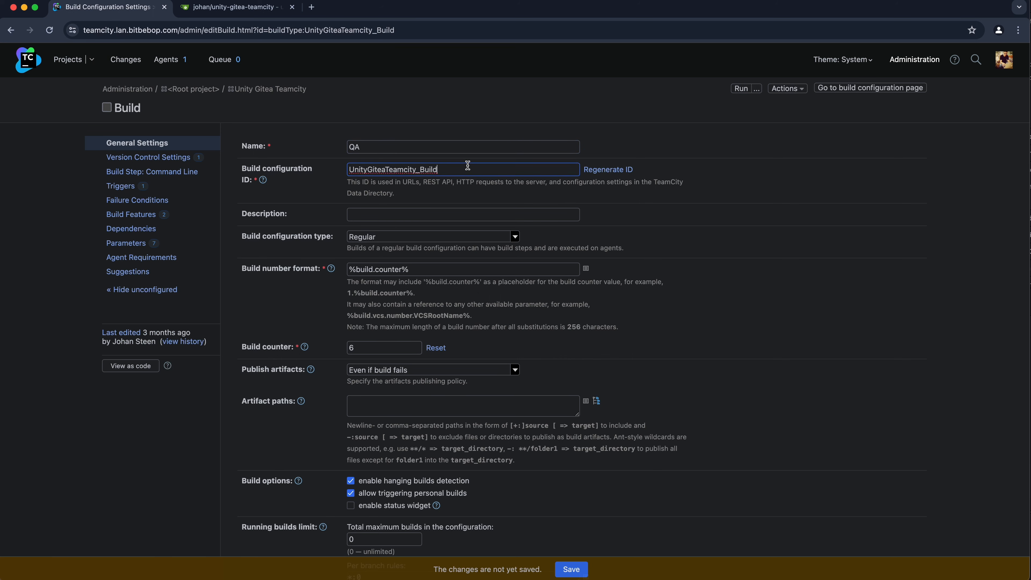
key(BackSpace)
key(BackSpace)
key(BackSpace)
key(BackSpace)
key(BackSpace)
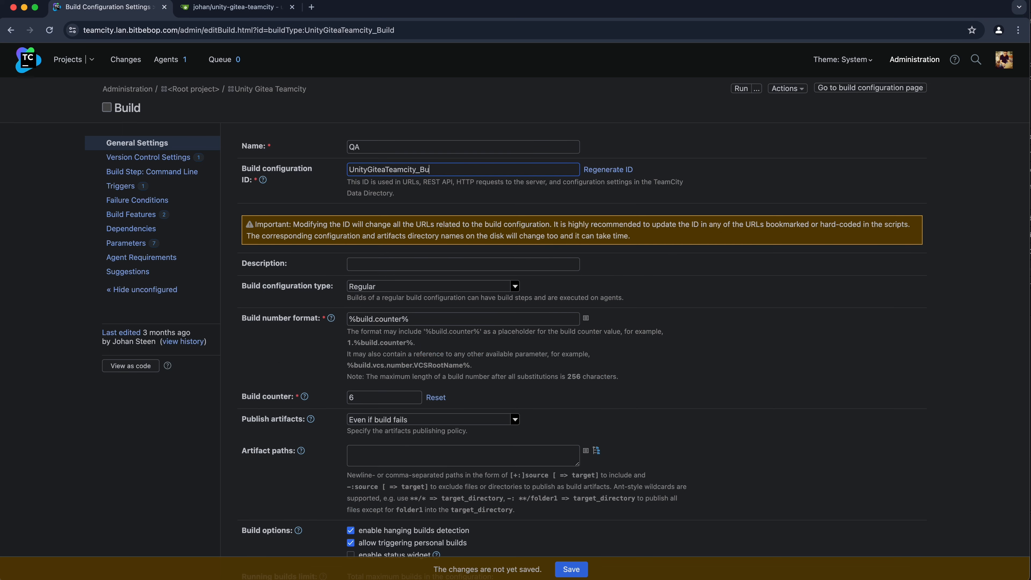
text(QA)
click(578, 574)
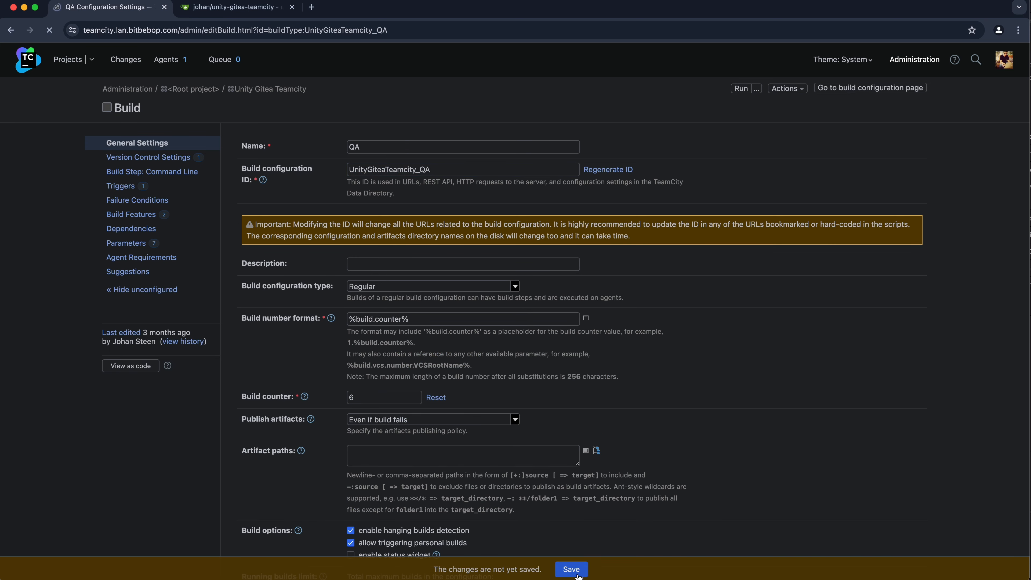
- Edit the Command Line build step's custom script so the Unity editor path uses version 6000.0.0b13
click(126, 177)
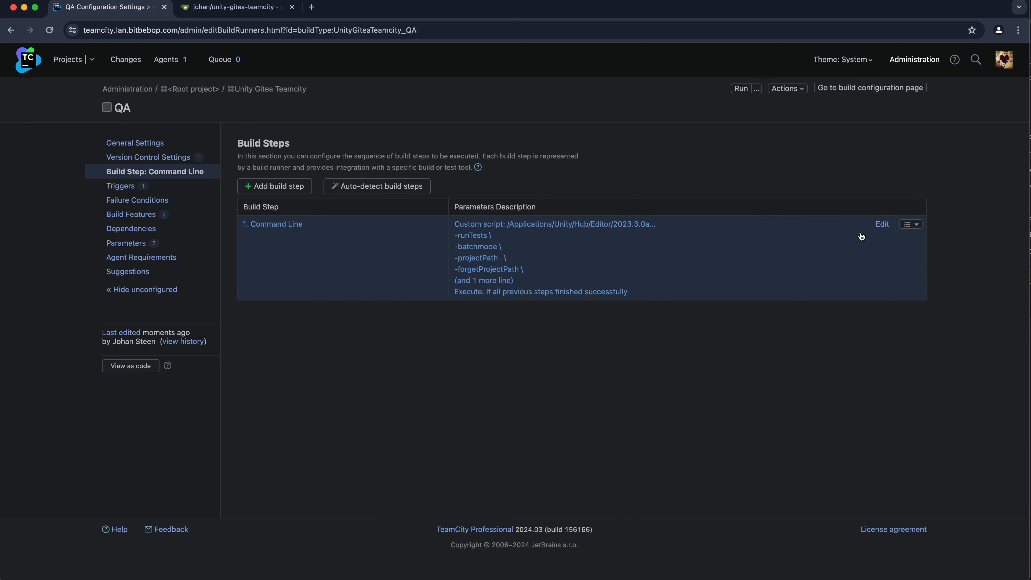
click(883, 224)
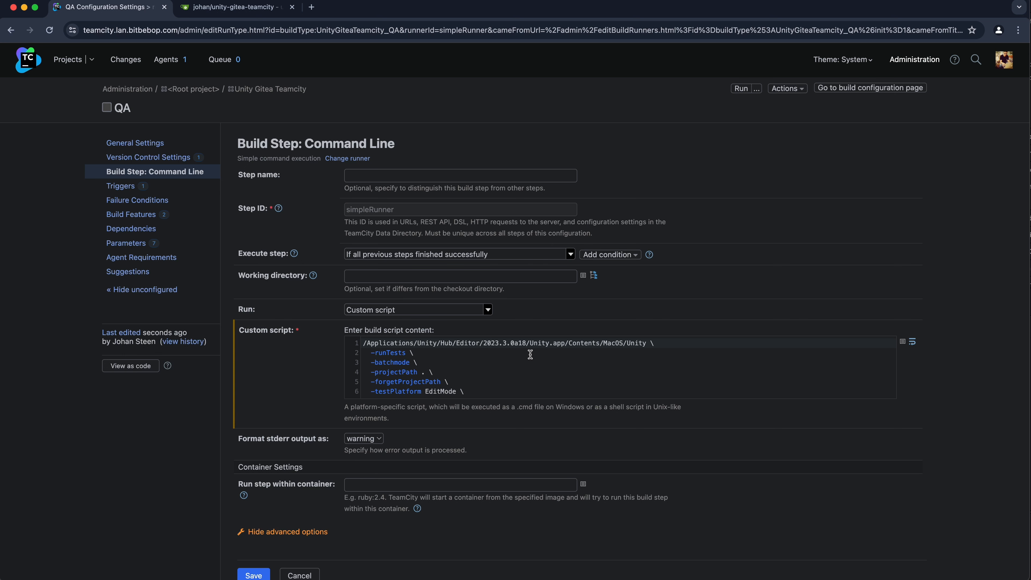
key(Left)
text(6000)
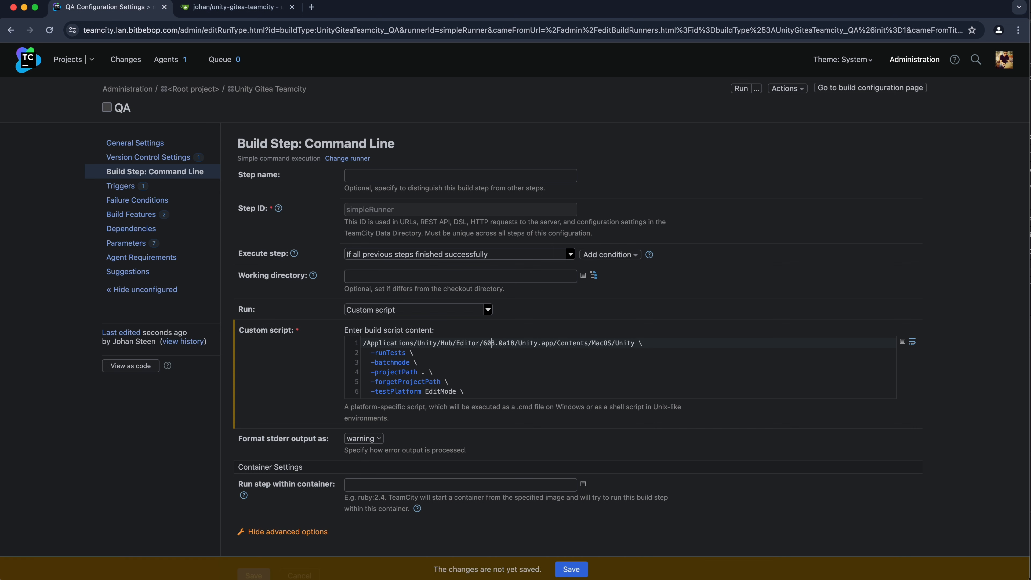
key(Right)
key(BackSpace)
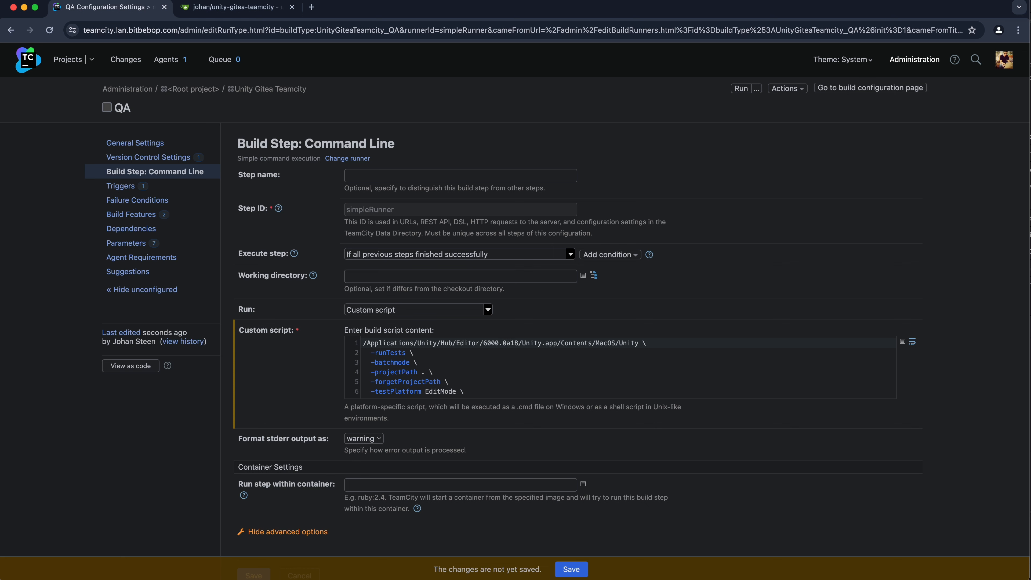
text(.)
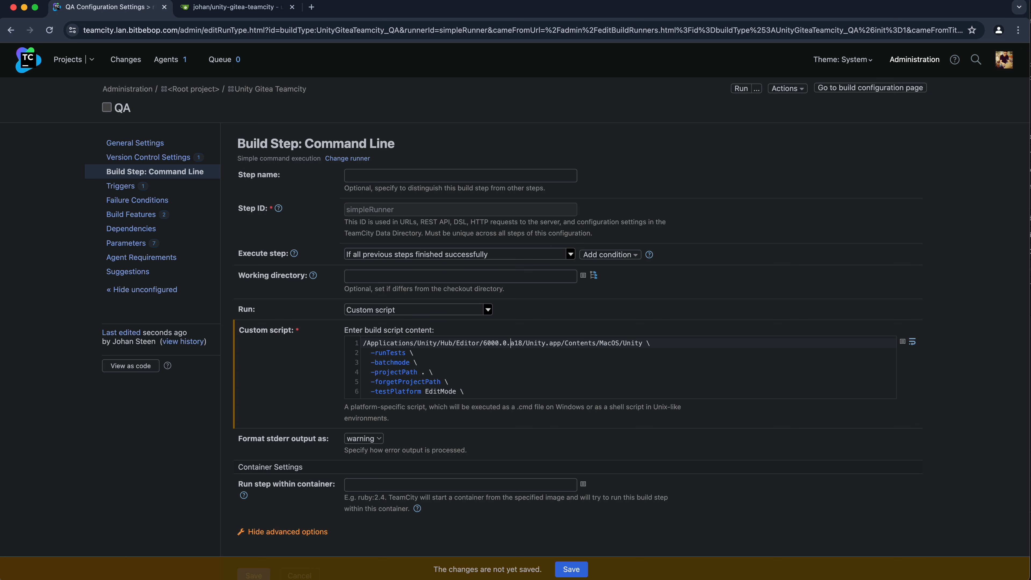
text(0)
text(b13)
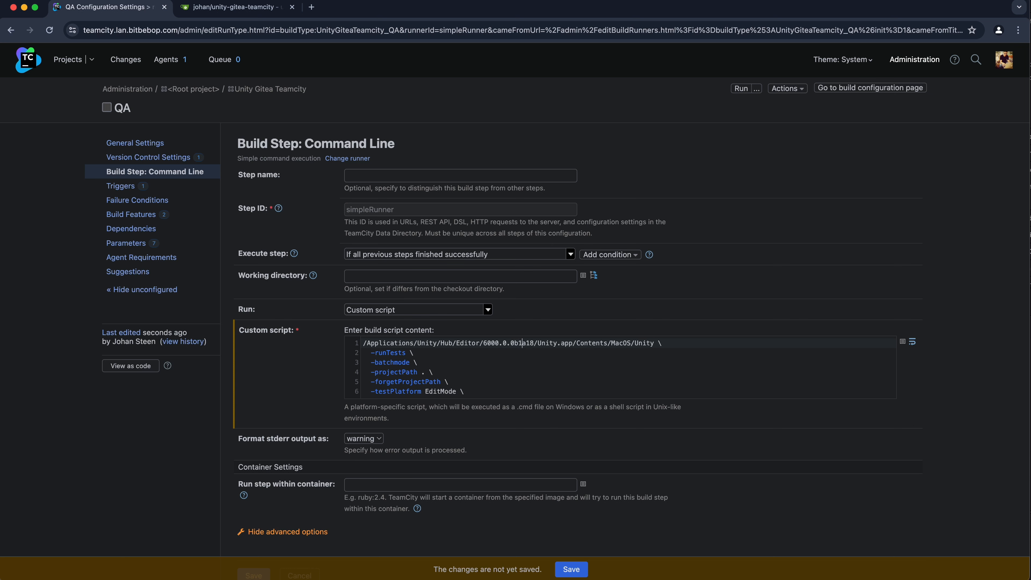
key(Delete)
key(Delete)
key(Delete)
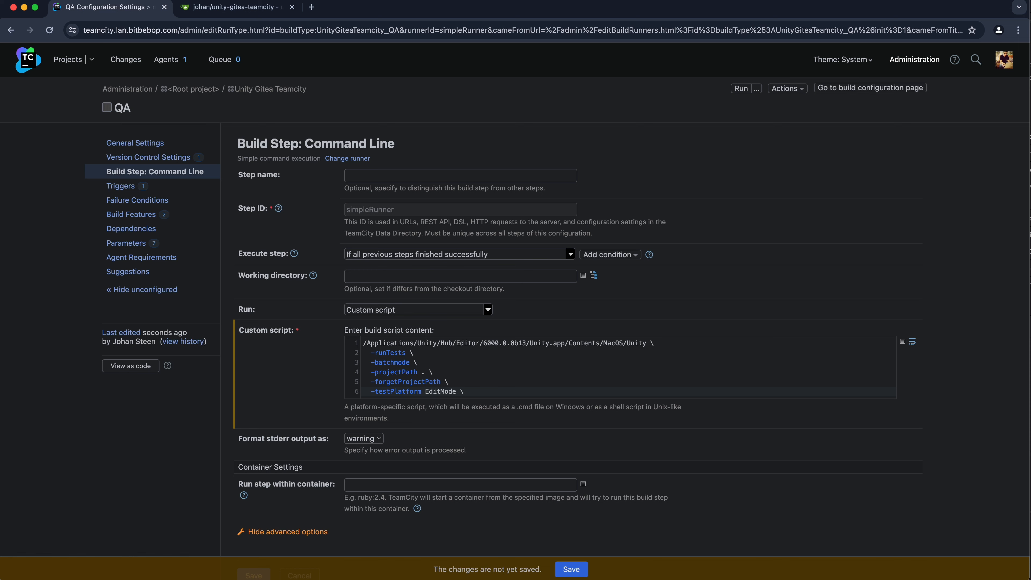
- Append a -testResults Reports/Tests/EditMode.xml argument line to the Command Line step's custom script and save the build step
key(Return)
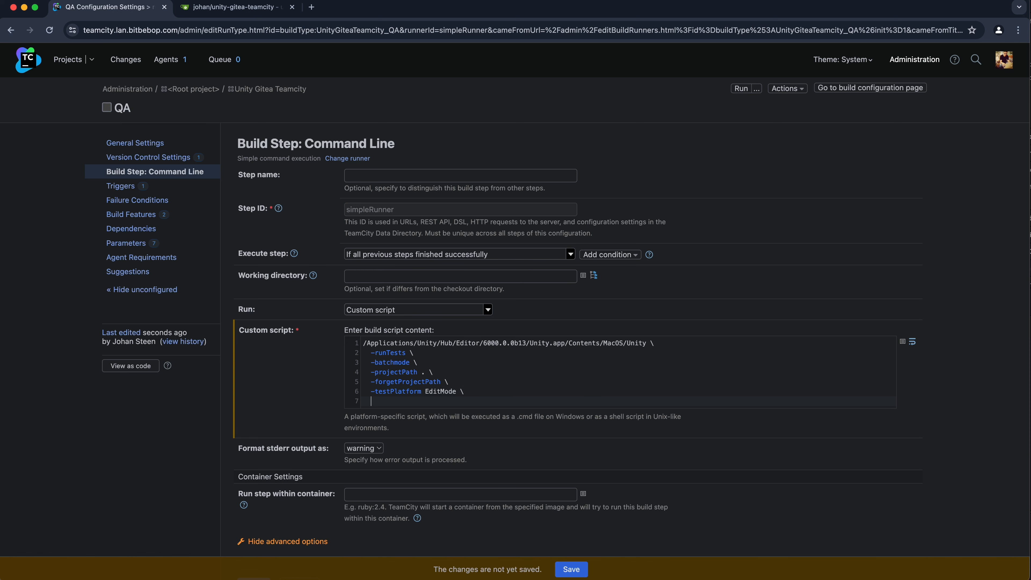
key(super+Tab)
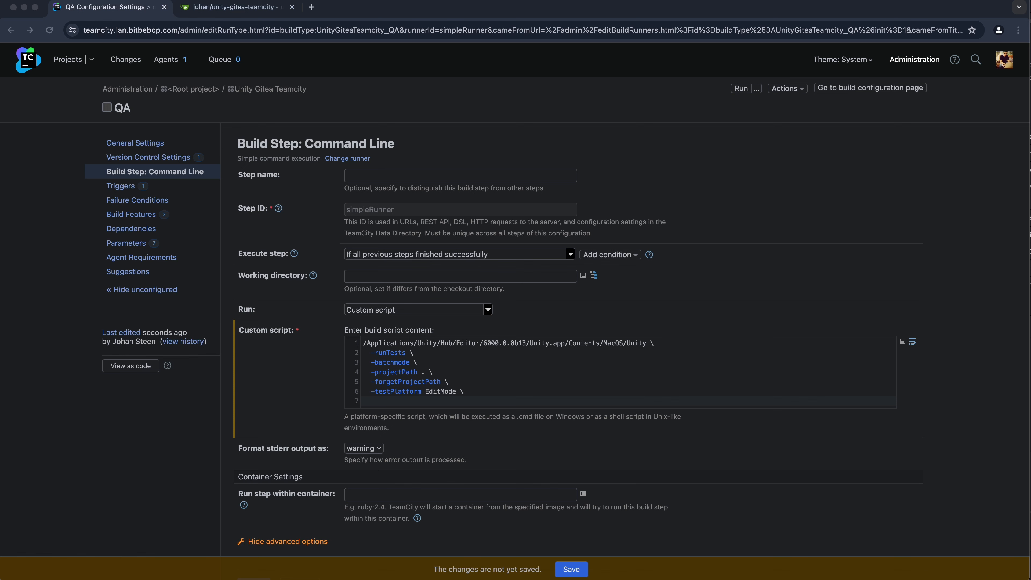
key(BackSpace)
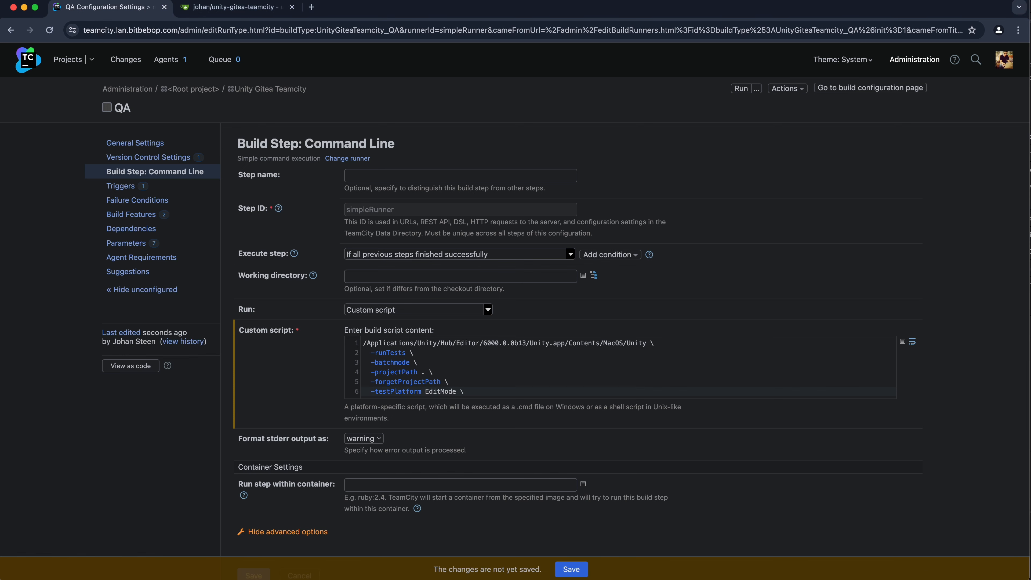
key(Return)
text(-te)
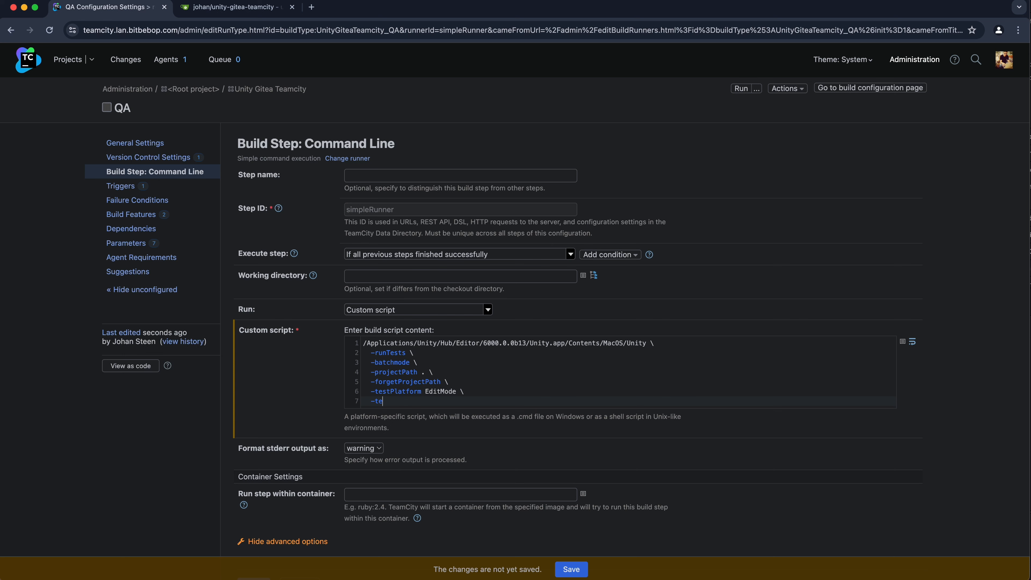
text(stResults Reports/Tests/EditMode.xml)
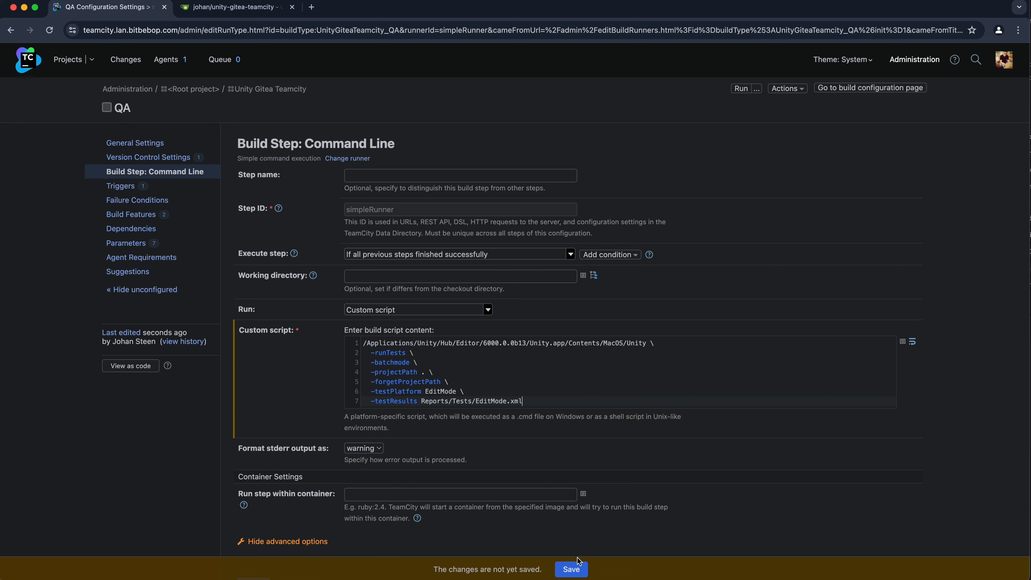
click(578, 571)
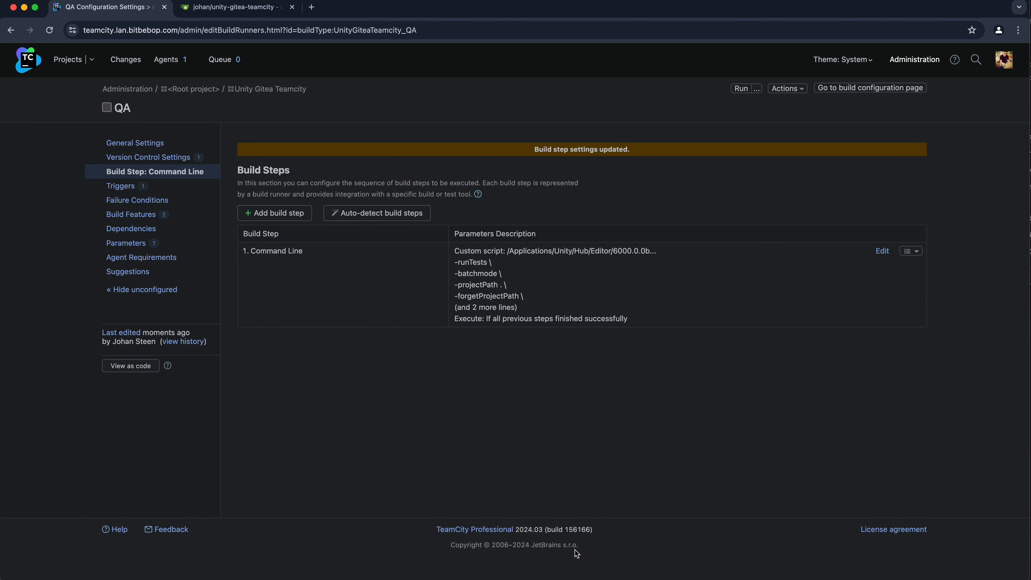
- Name the Command Line build step "Tests - EditMode" and save it
click(880, 252)
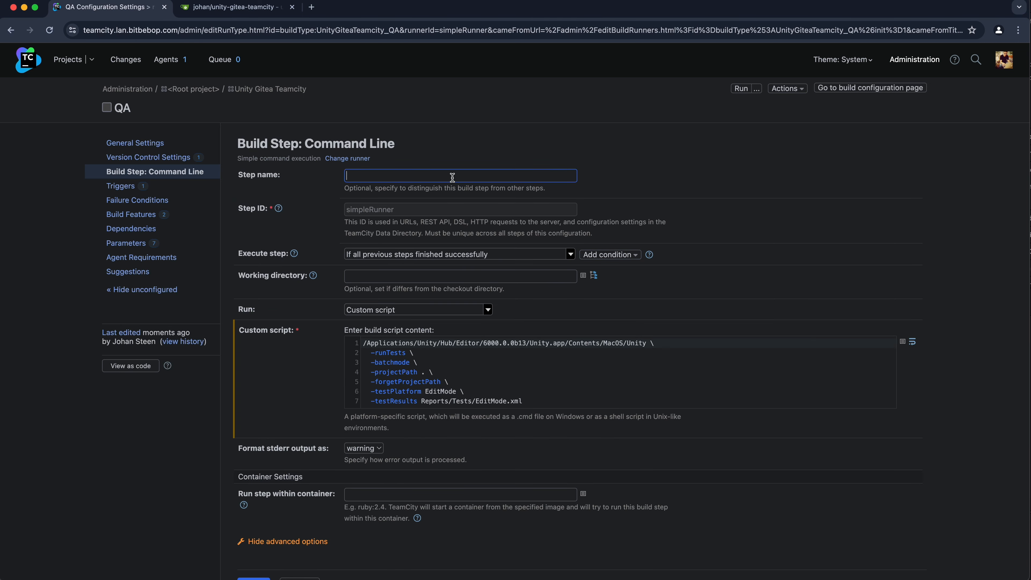
text(Tests )
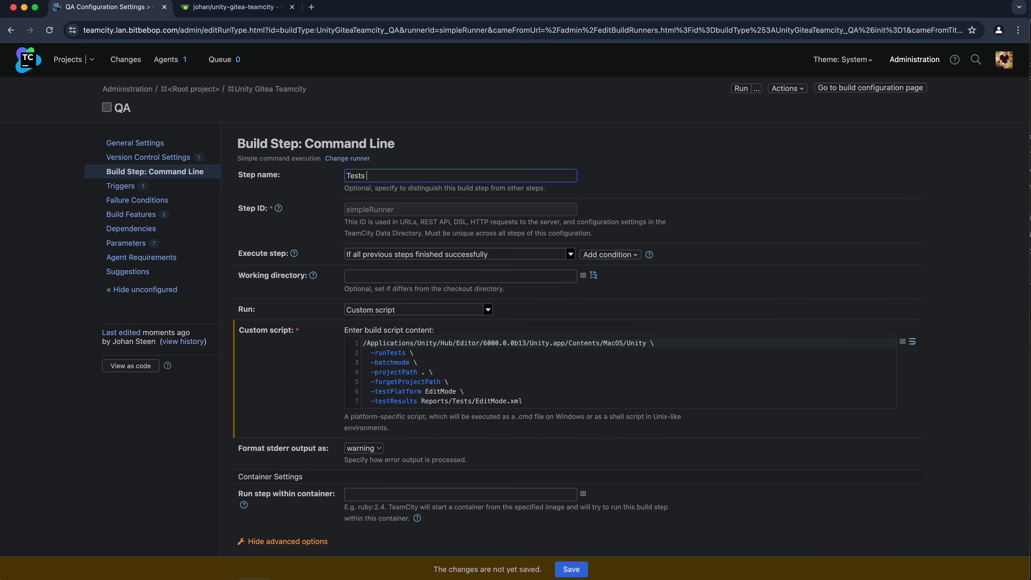
text(- EditMode)
click(576, 570)
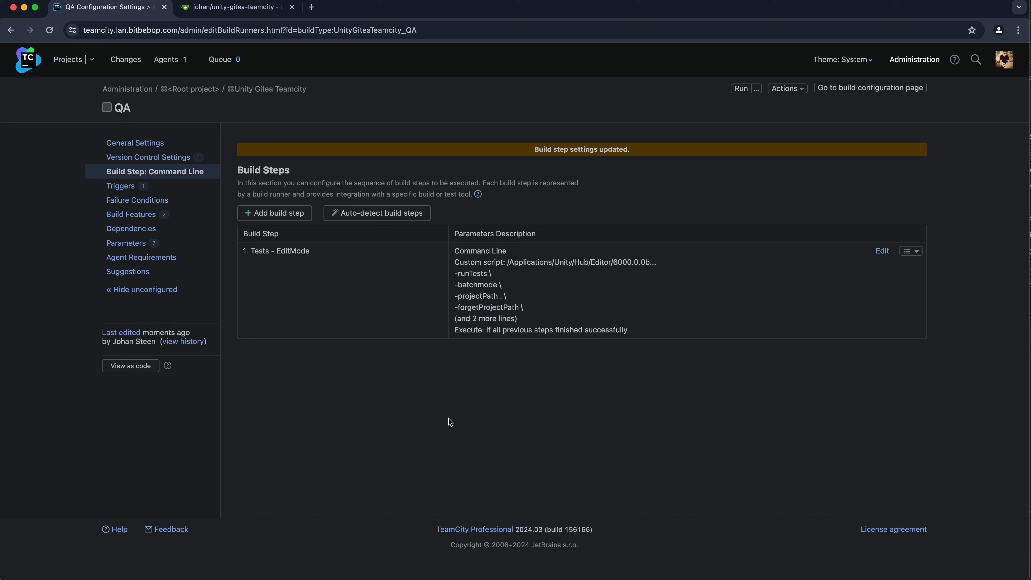
- Copy the Tests - EditMode build step within the QA build configuration
click(921, 254)
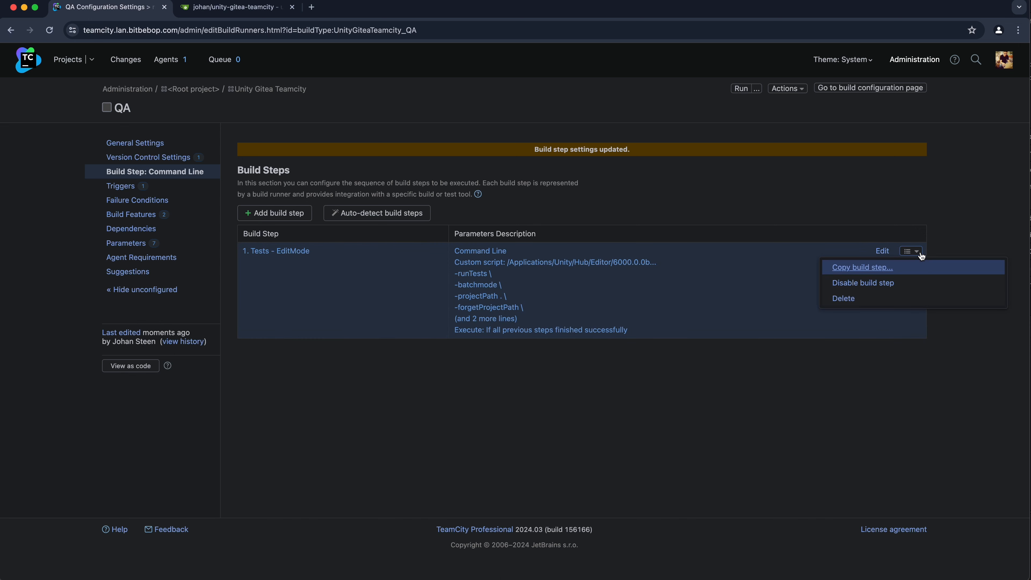
click(863, 272)
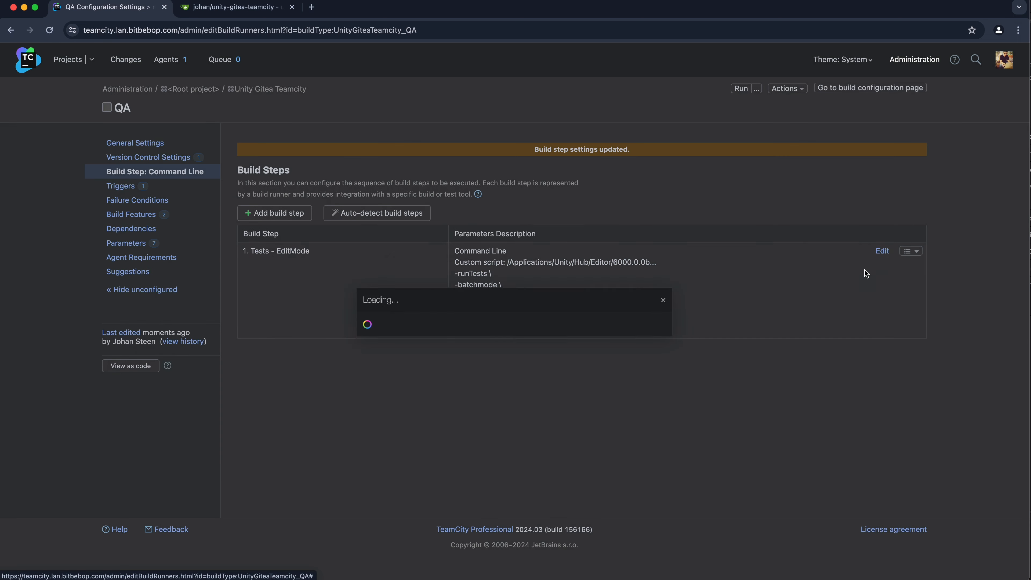
click(381, 349)
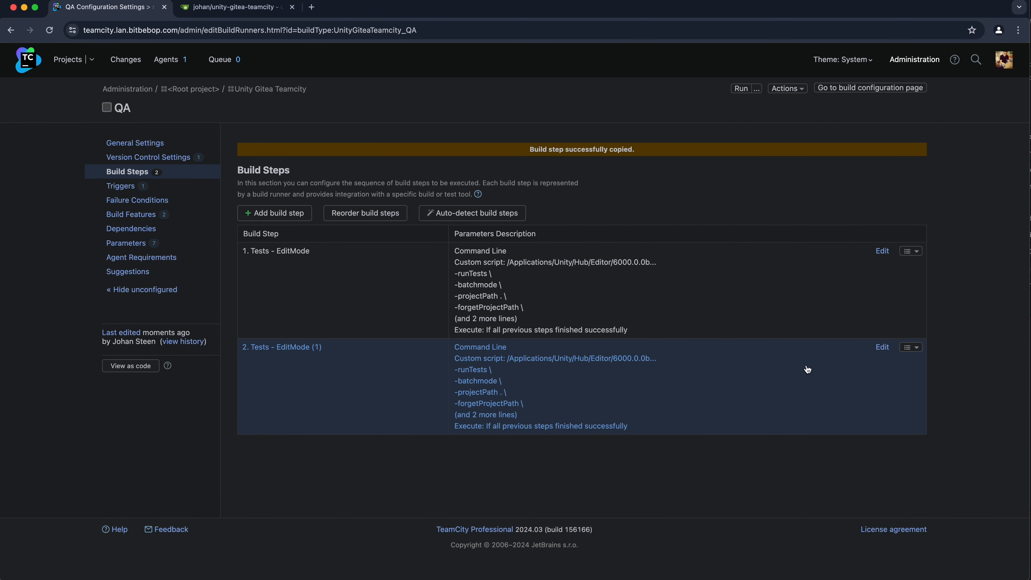
- Open the copied build step for editing and change its step name to "Tests - PlayMode"
click(883, 348)
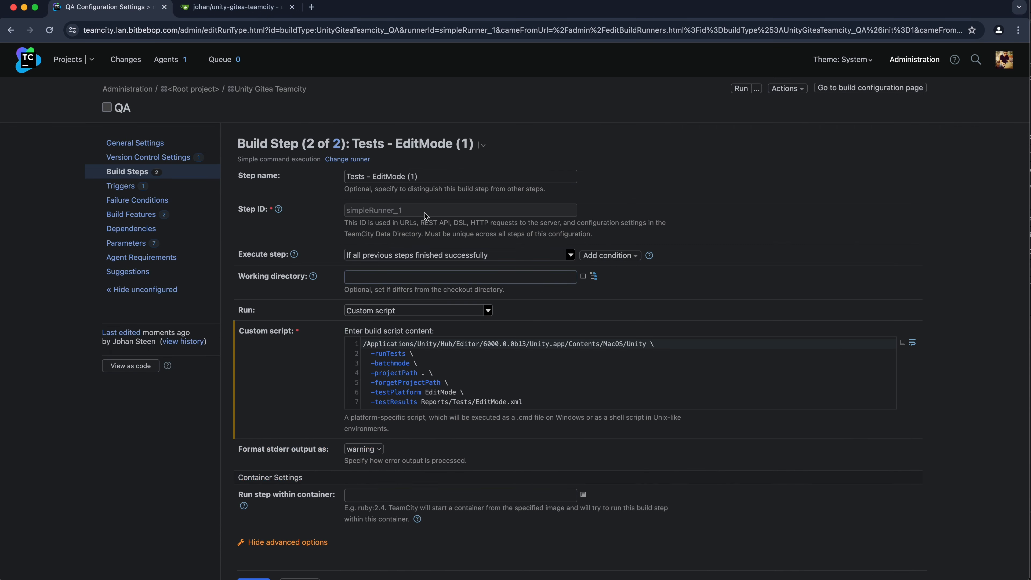
click(431, 179)
key(BackSpace)
key(BackSpace)
key(BackSpace)
key(BackSpace)
key(BackSpace)
key(BackSpace)
key(BackSpace)
key(BackSpace)
key(BackSpace)
key(BackSpace)
key(BackSpace)
key(BackSpace)
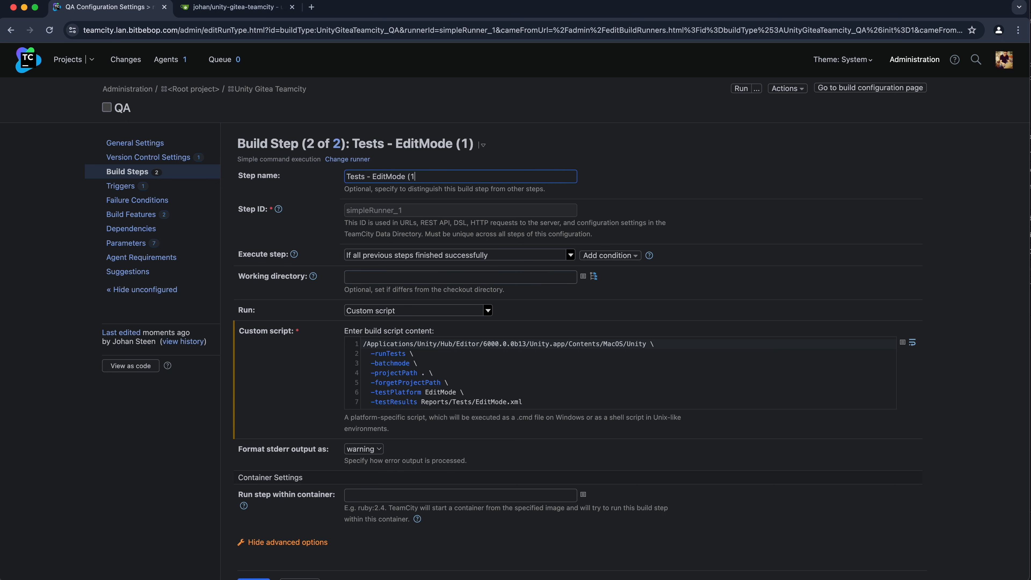
text(PlayMode)
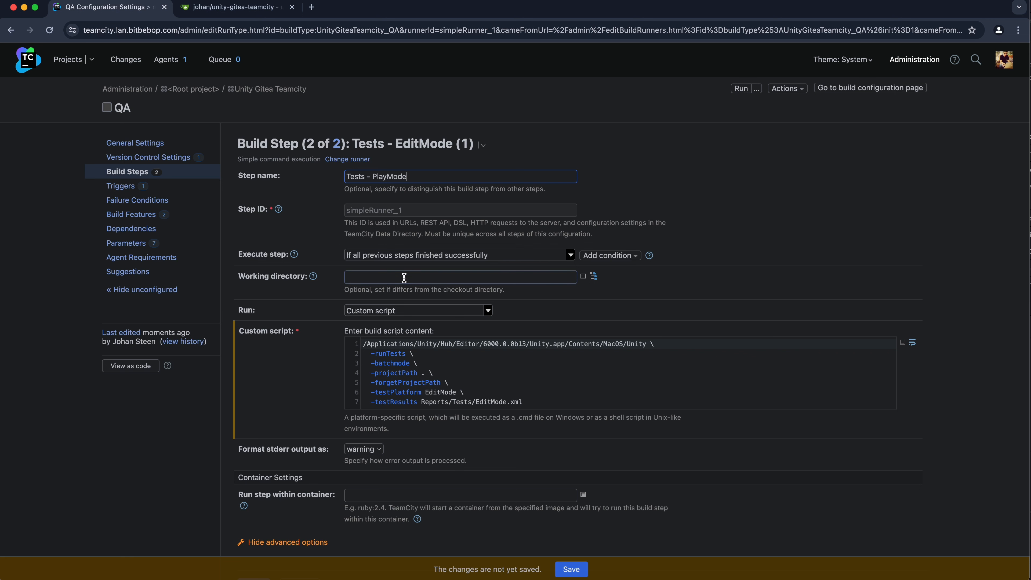
- Change the copied step's script to test platform PlayMode and results file Reports/Tests/PlayMode.xml, and save the build step
click(439, 395)
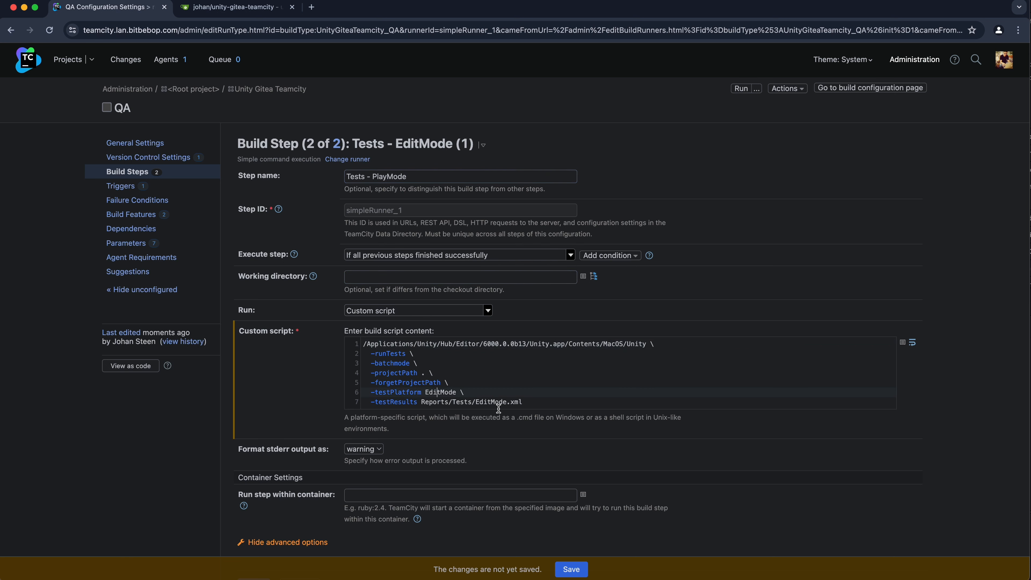
key(BackSpace)
key(BackSpace)
key(BackSpace)
key(BackSpace)
text(Play)
key(Down)
key(Right)
key(Right)
key(Right)
key(Right)
key(Right)
key(Right)
key(Right)
key(Right)
key(Right)
key(Right)
key(Right)
key(Right)
key(BackSpace)
key(BackSpace)
key(BackSpace)
key(BackSpace)
text(Play)
click(572, 570)
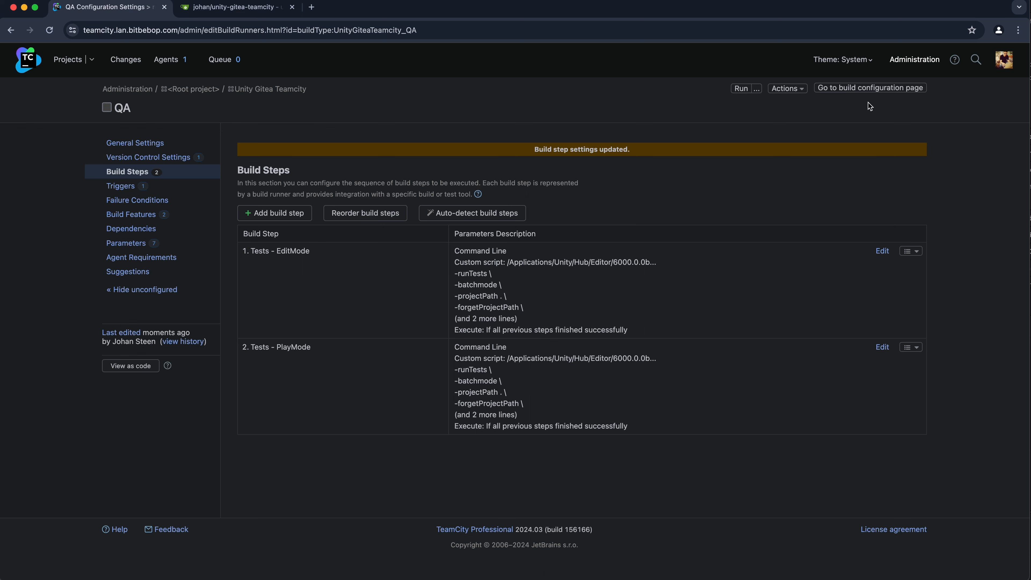
- Run a custom build of the QA configuration with added-tests as the build branch
click(867, 91)
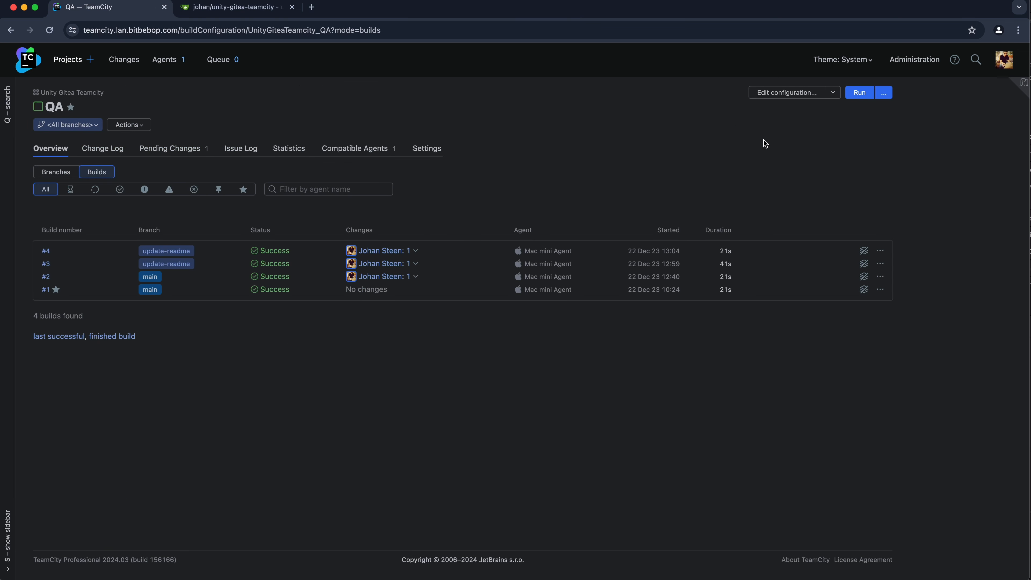
click(885, 94)
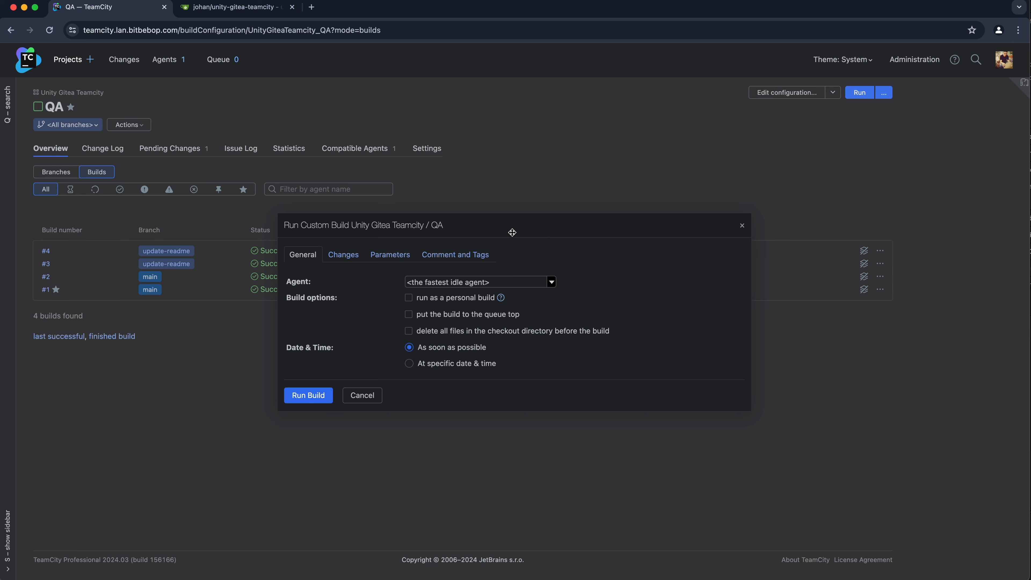
click(353, 252)
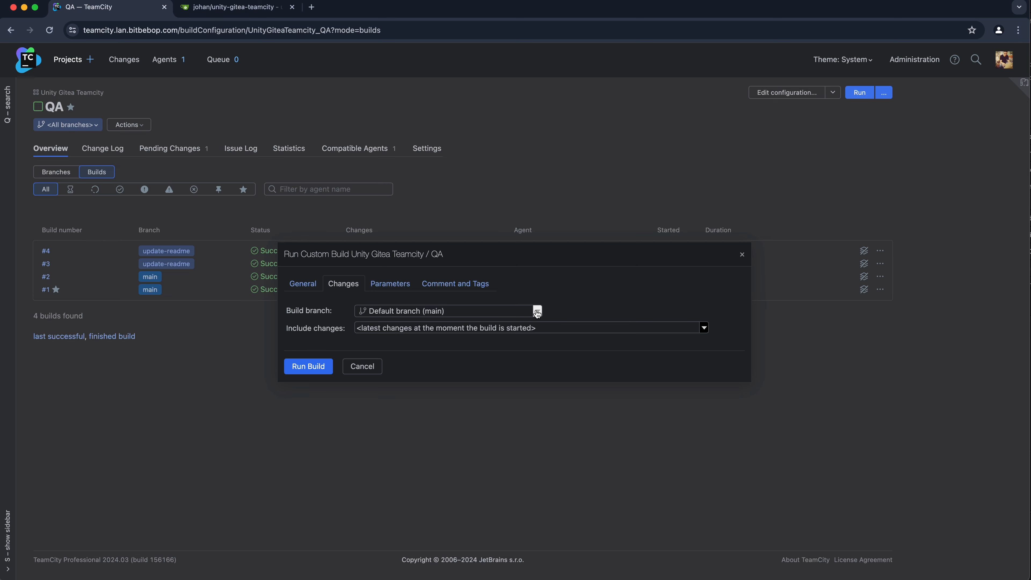
click(537, 312)
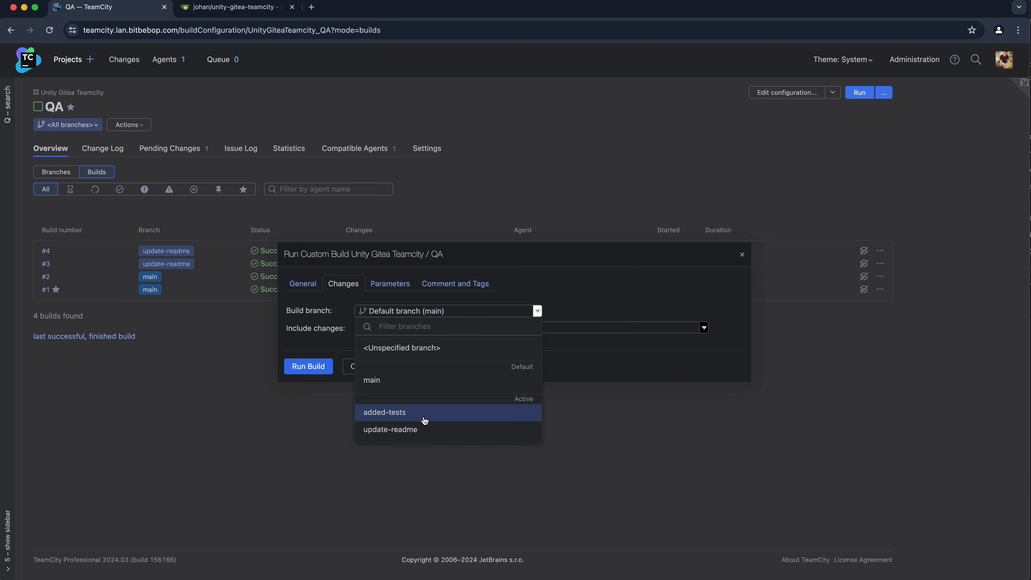
click(425, 421)
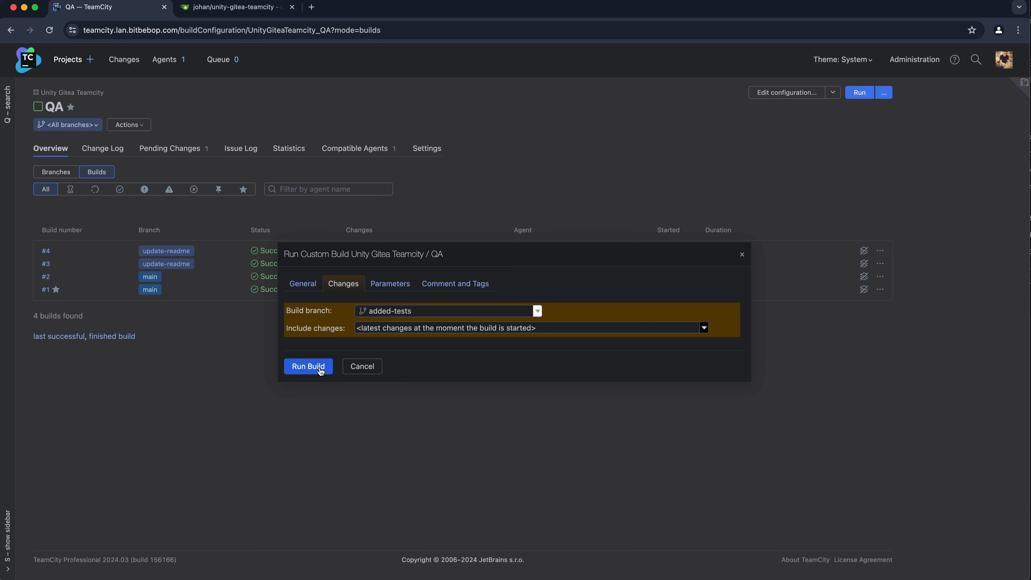
click(309, 366)
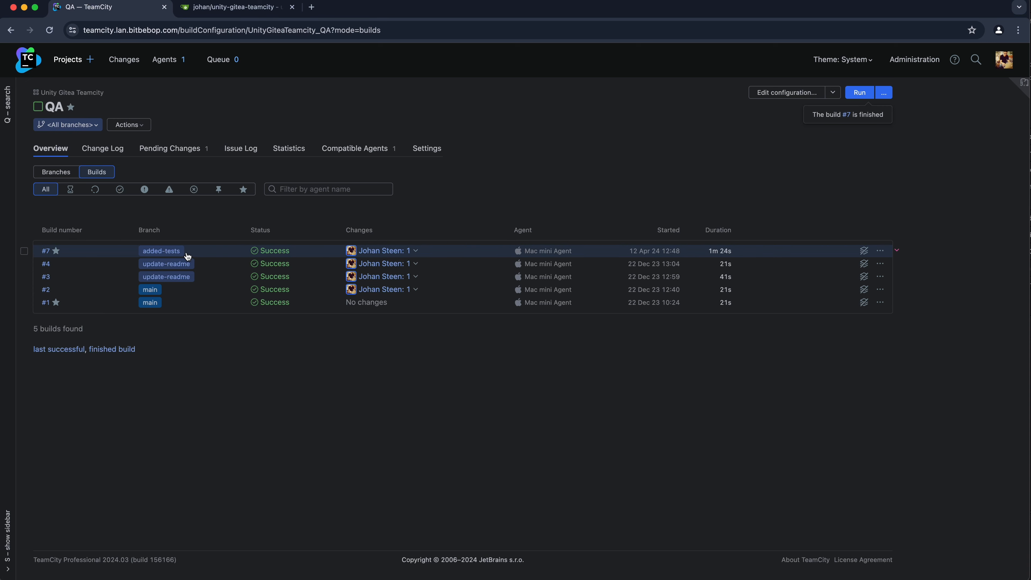
- Open the finished added-tests build's log and expand the EditMode and PlayMode test steps to examine their output
click(47, 253)
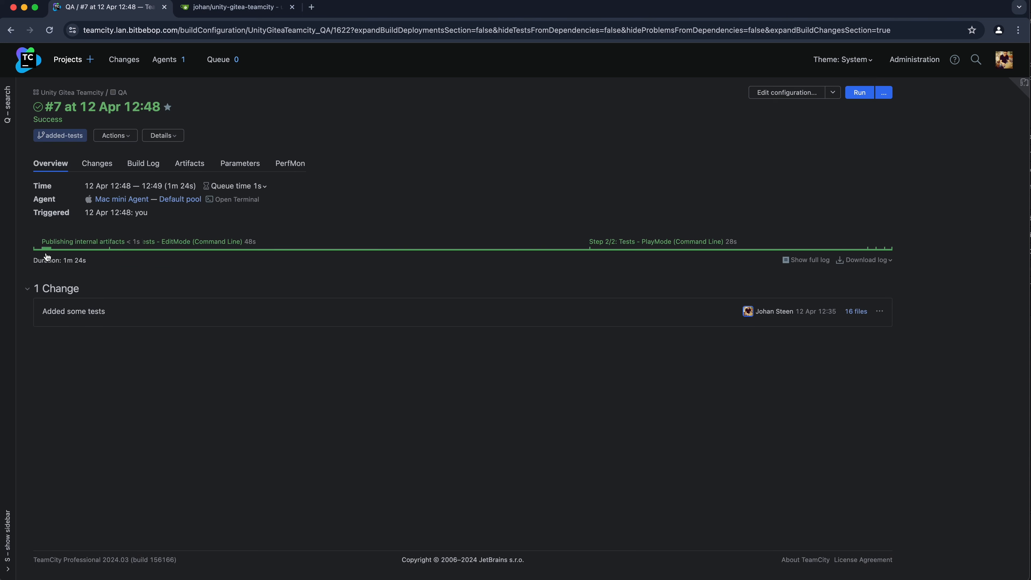
click(135, 164)
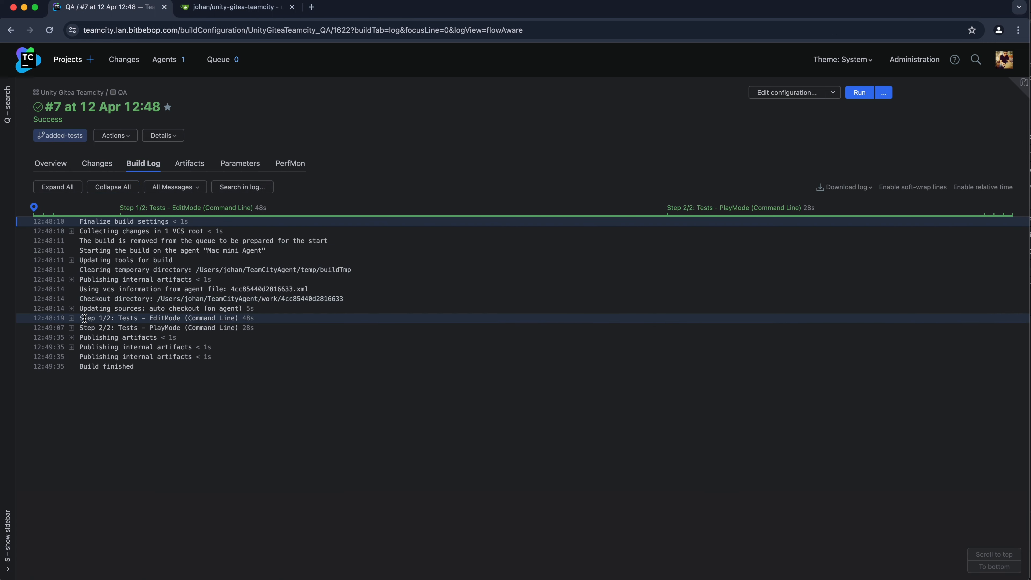
click(72, 319)
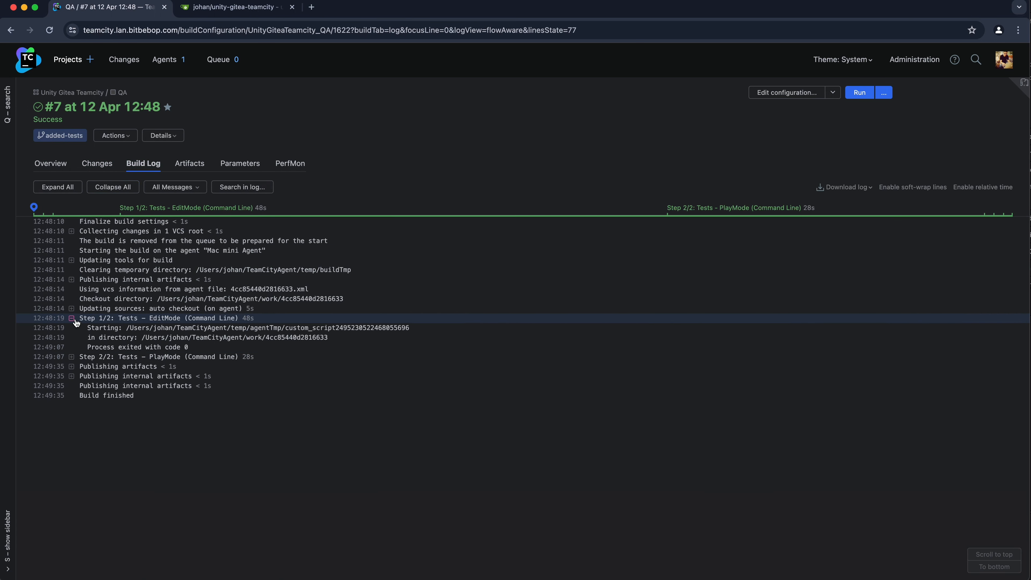
click(71, 357)
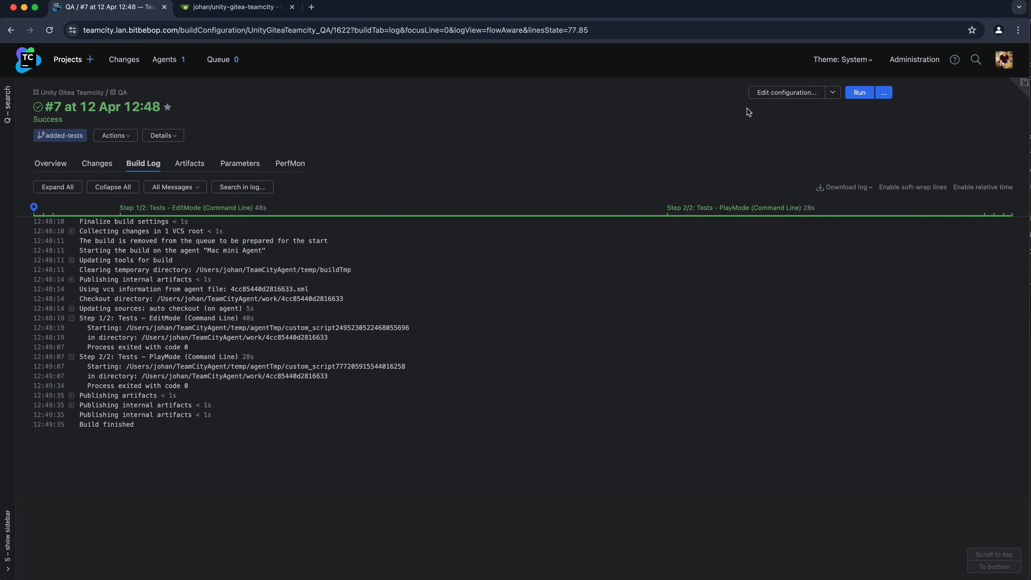
- Open the QA configuration's build features and start adding an XML report processing feature
click(783, 98)
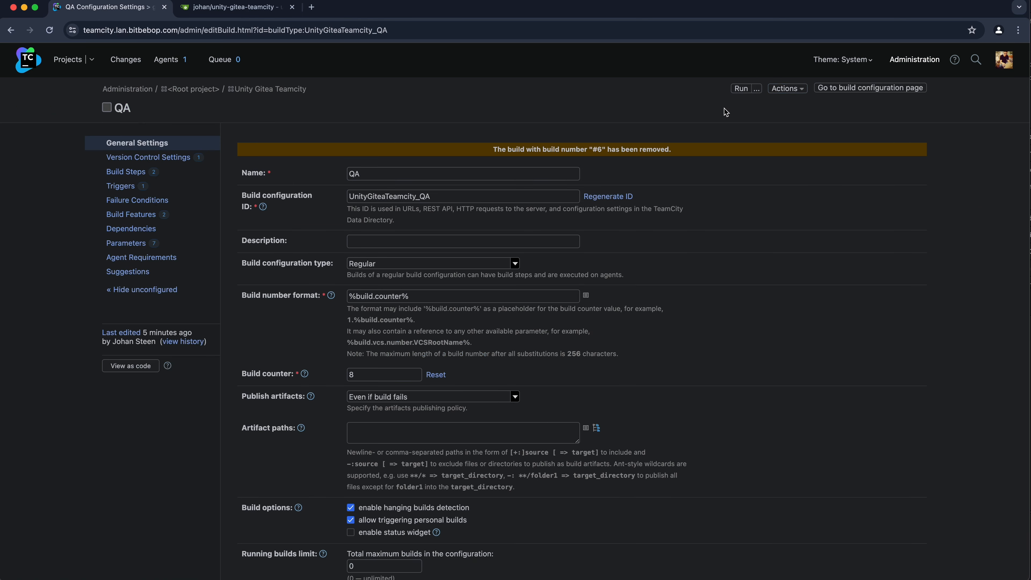
click(136, 216)
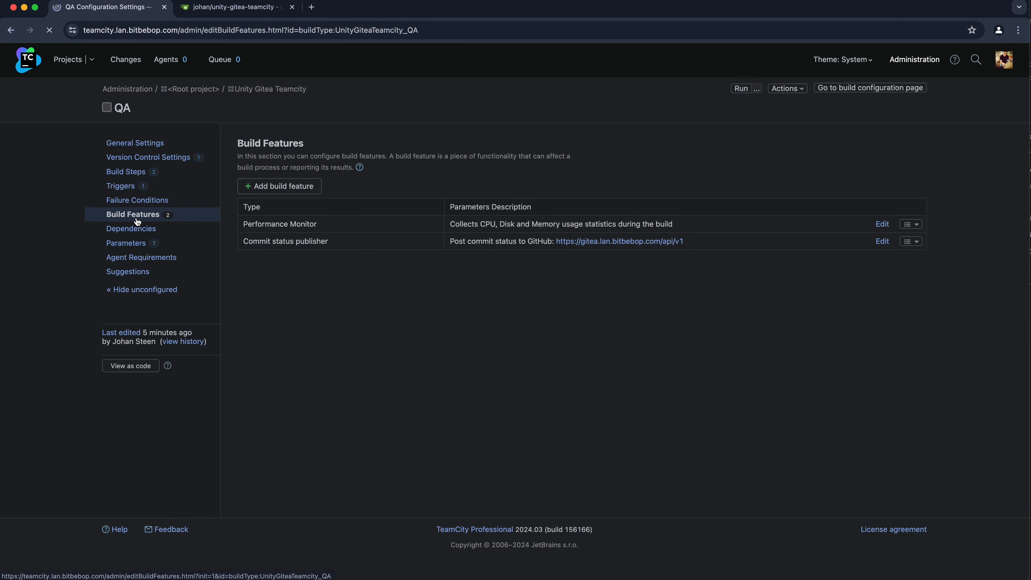
click(278, 186)
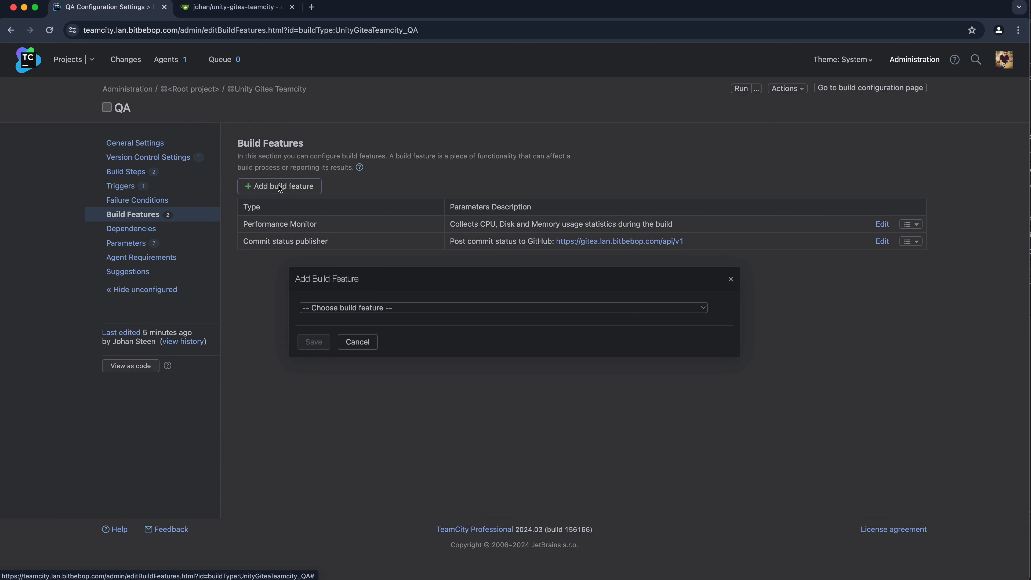
click(431, 308)
scroll(469, 376, down, 6)
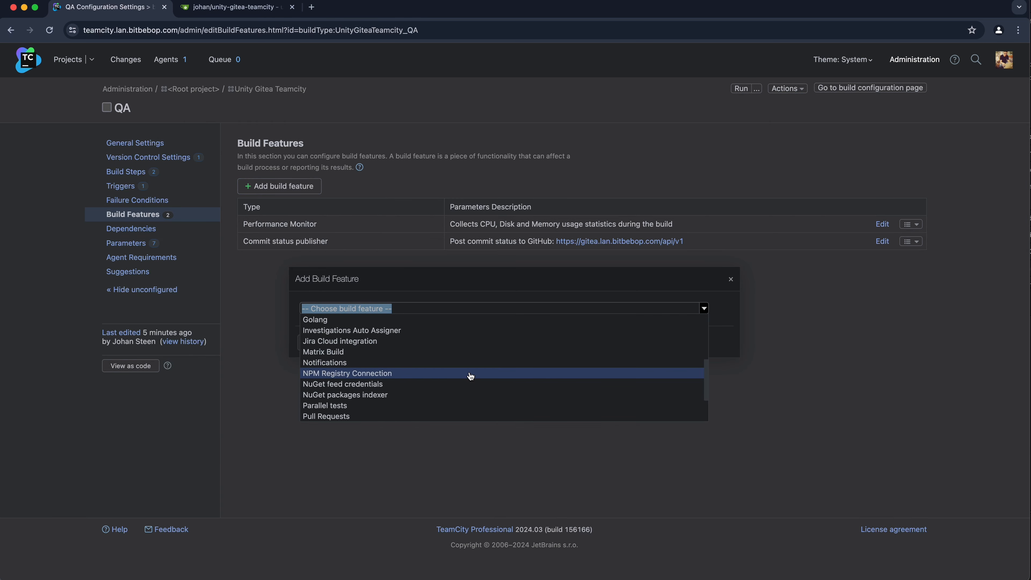
scroll(470, 376, down, 2)
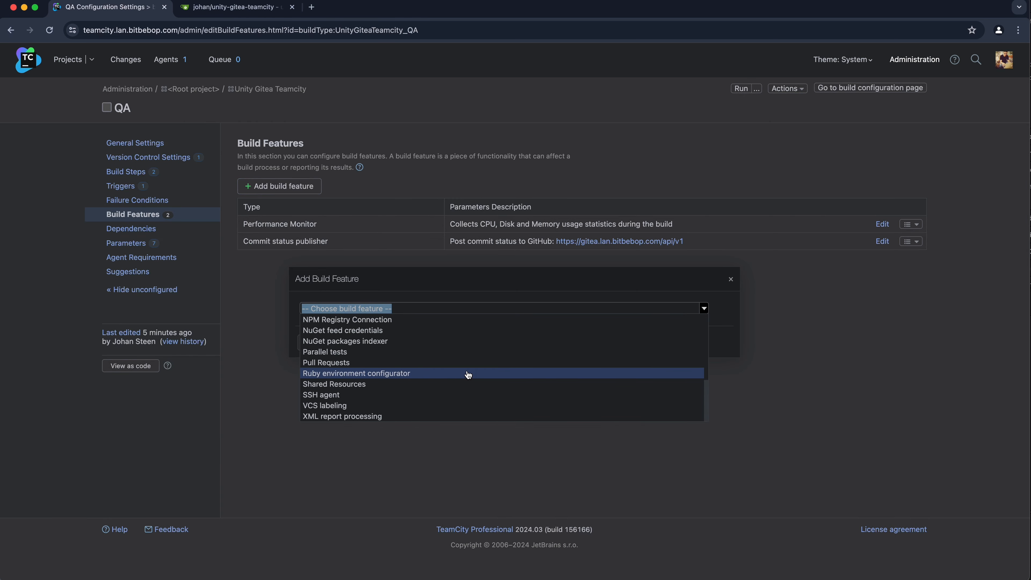
click(402, 419)
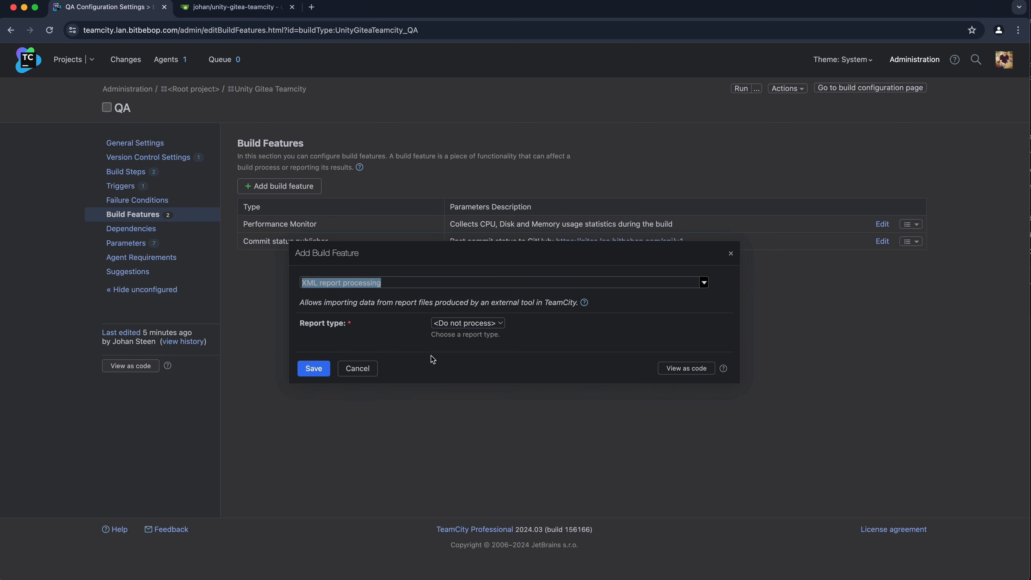
- Set the report type to NUnit with the monitoring rule Reports/Tests/*.xml, and save the build feature
click(494, 324)
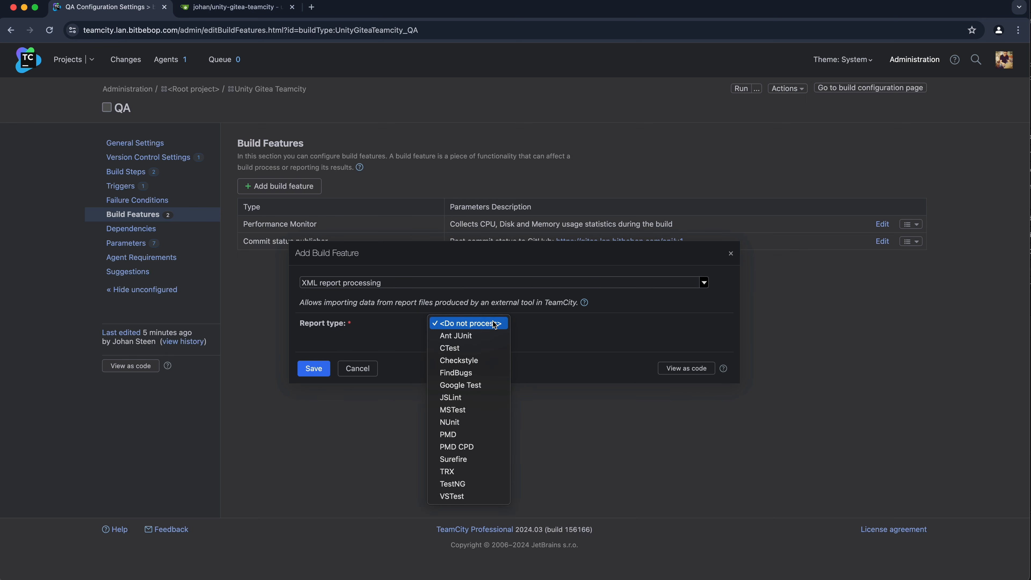
click(468, 427)
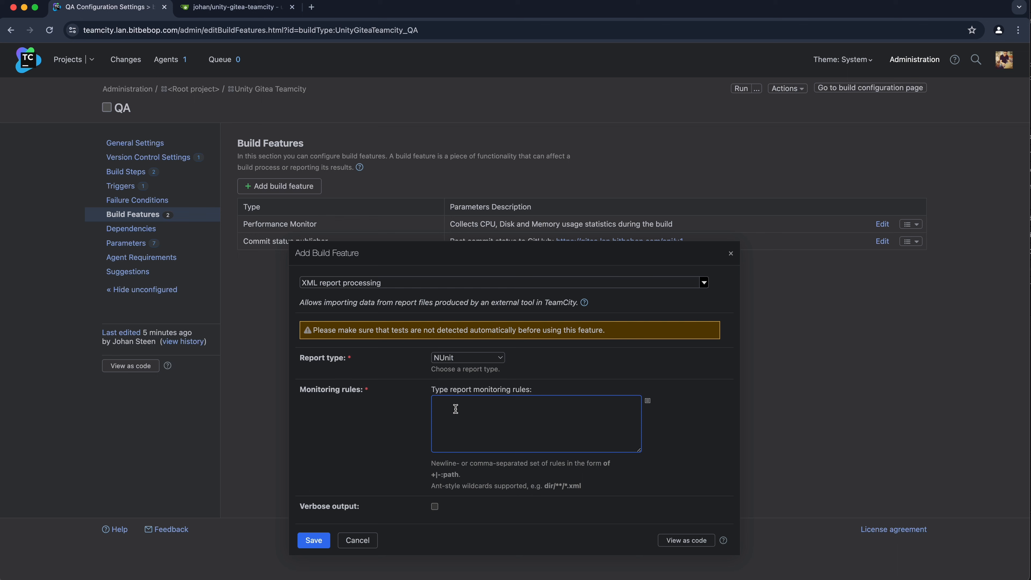
text(Reports/Tests/*.xml)
click(318, 541)
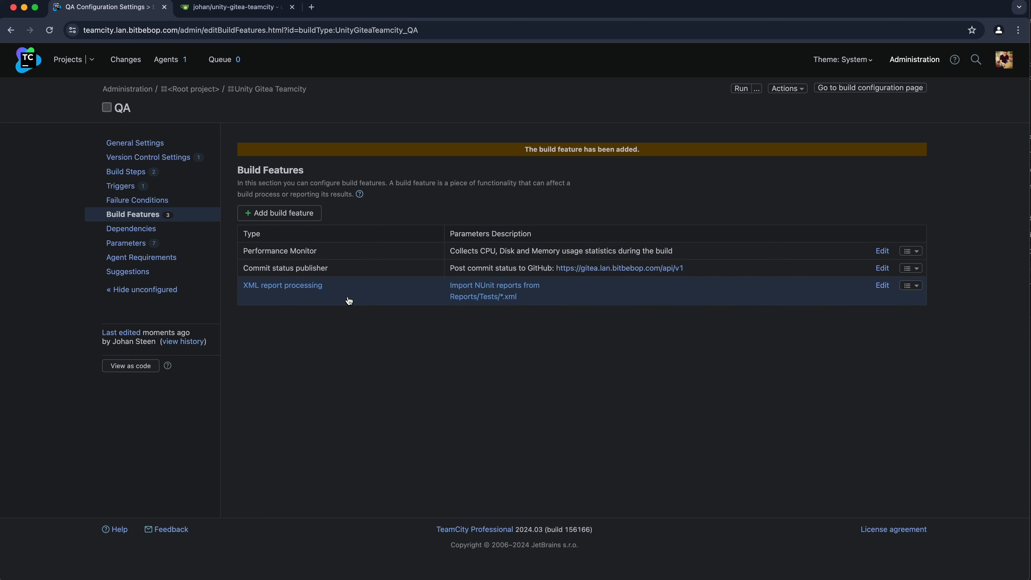
- Return to the QA build configuration page and run another custom build on the added-tests branch
click(878, 92)
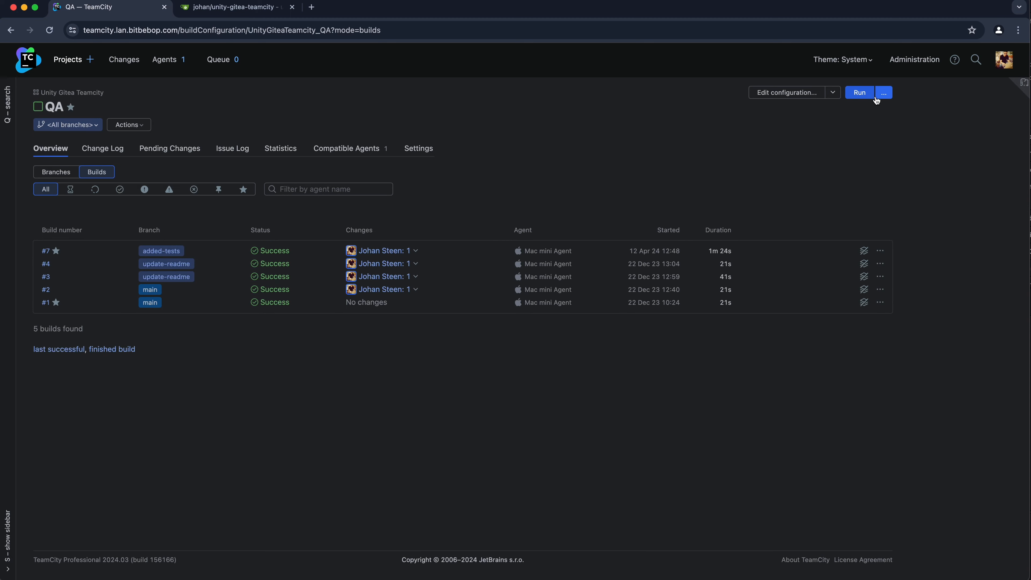
click(884, 94)
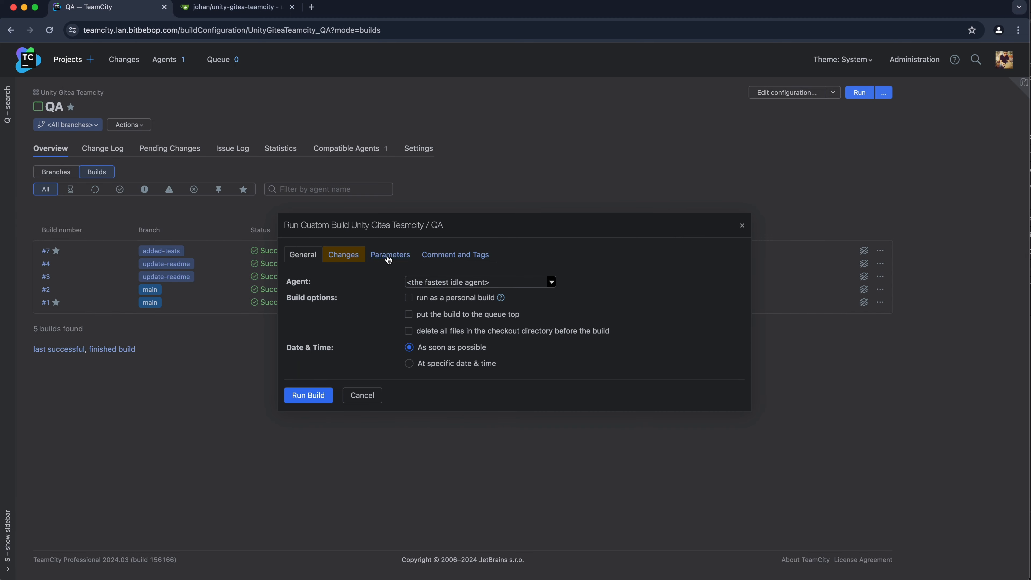
click(343, 255)
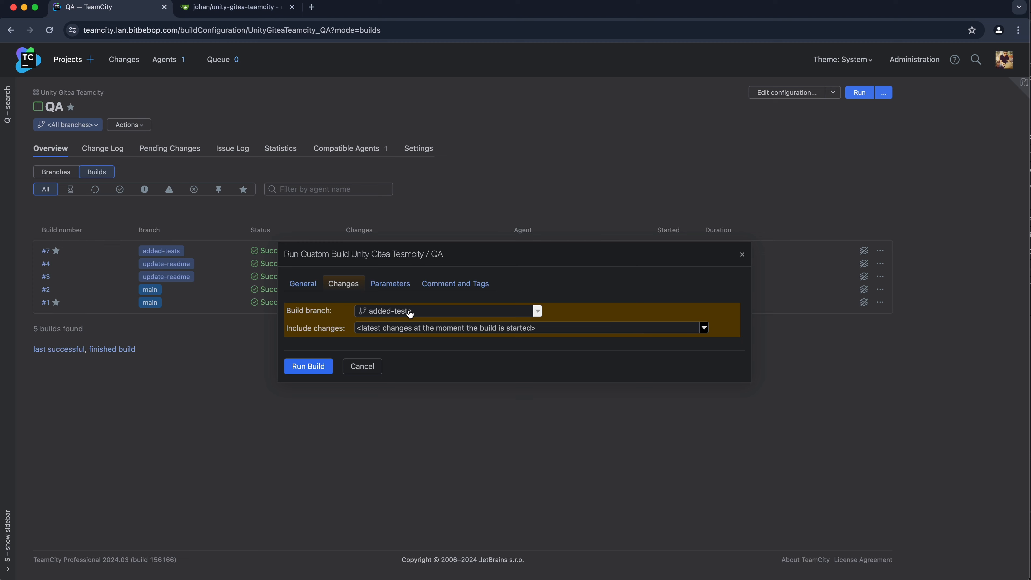
click(319, 368)
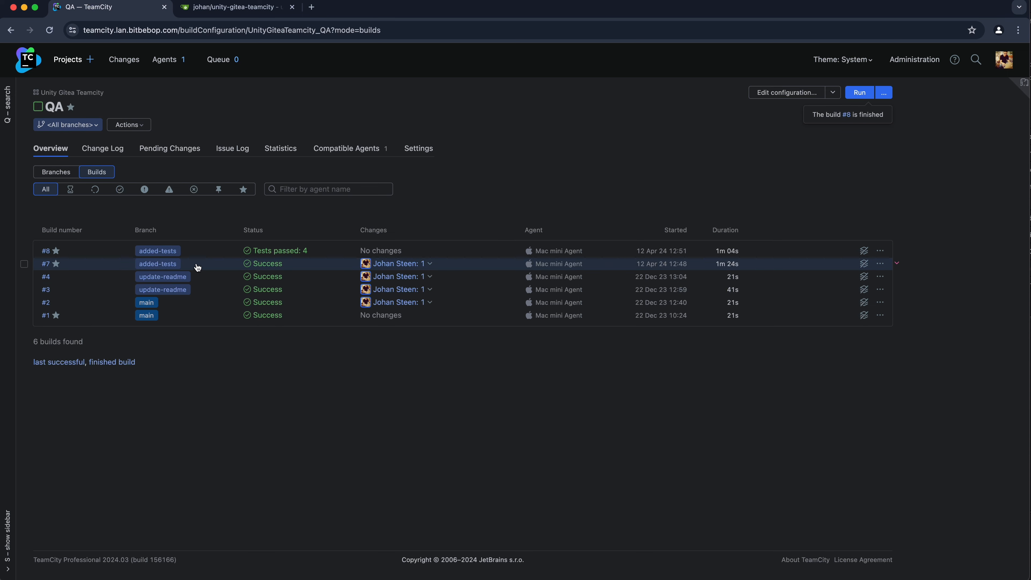
- Open the newest added-tests build's test results and examine the listed tests and the actions available for EditModeTestsWithEnumeratorPasses
click(286, 251)
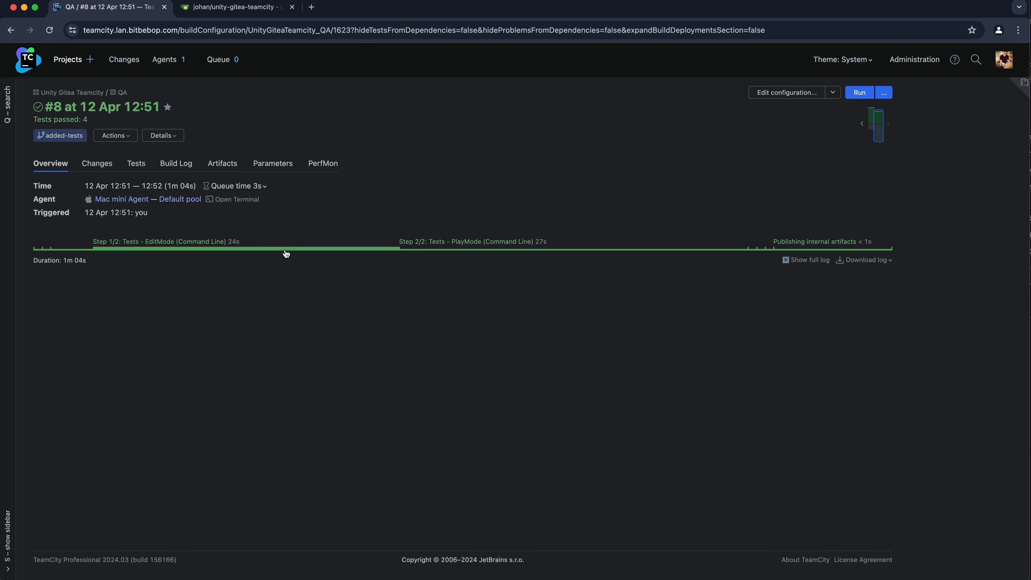
click(141, 173)
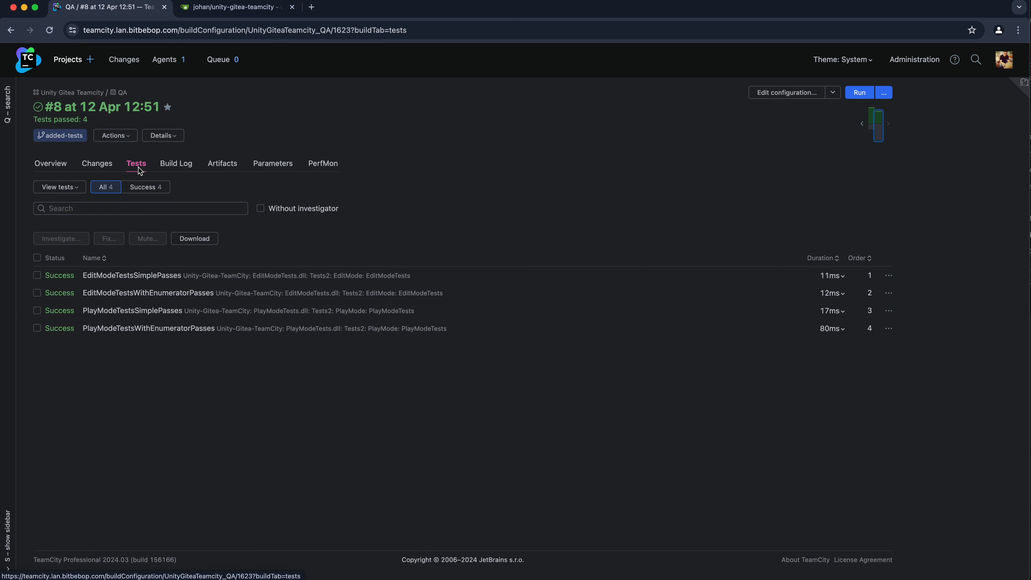
click(889, 294)
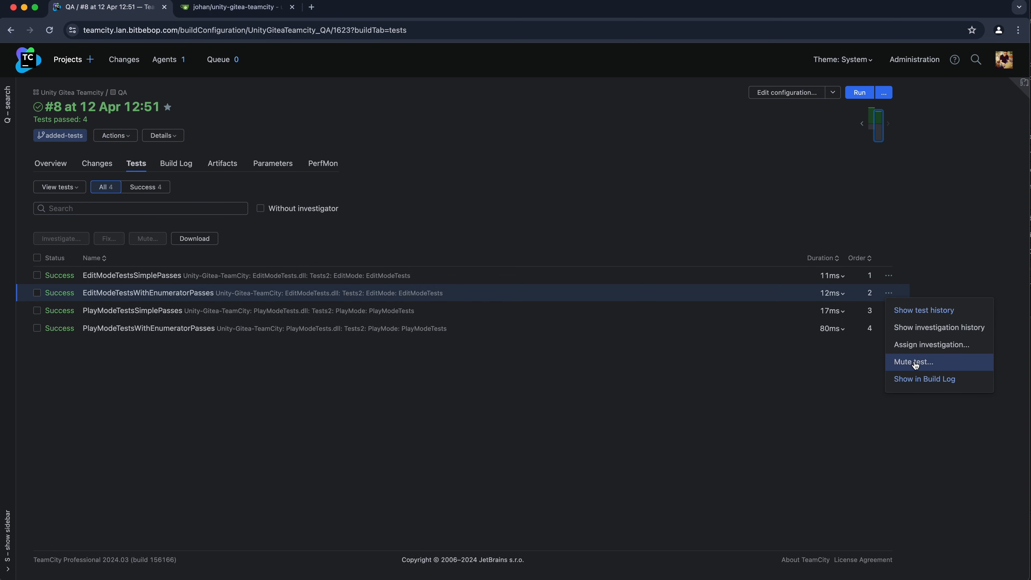
click(599, 408)
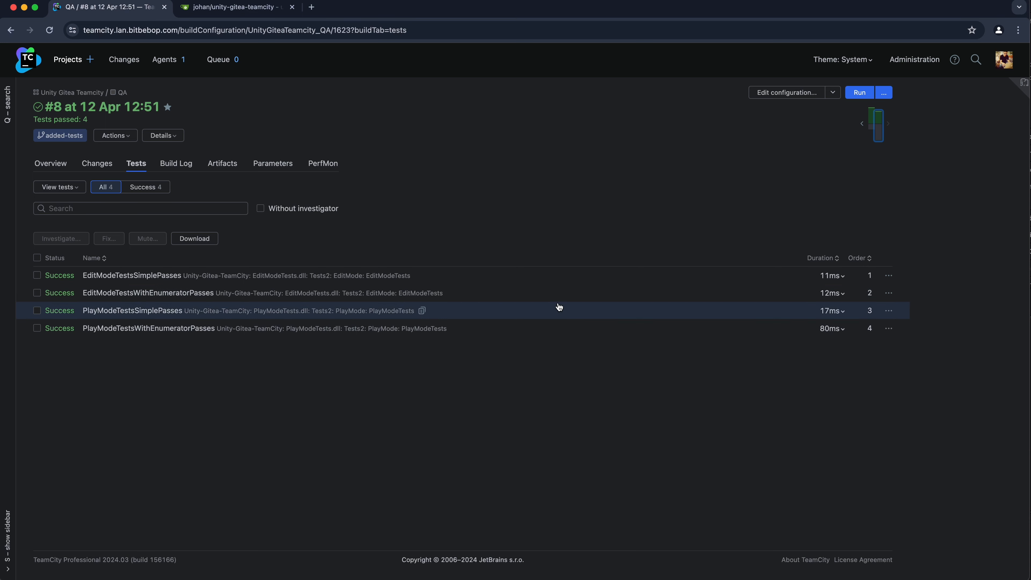